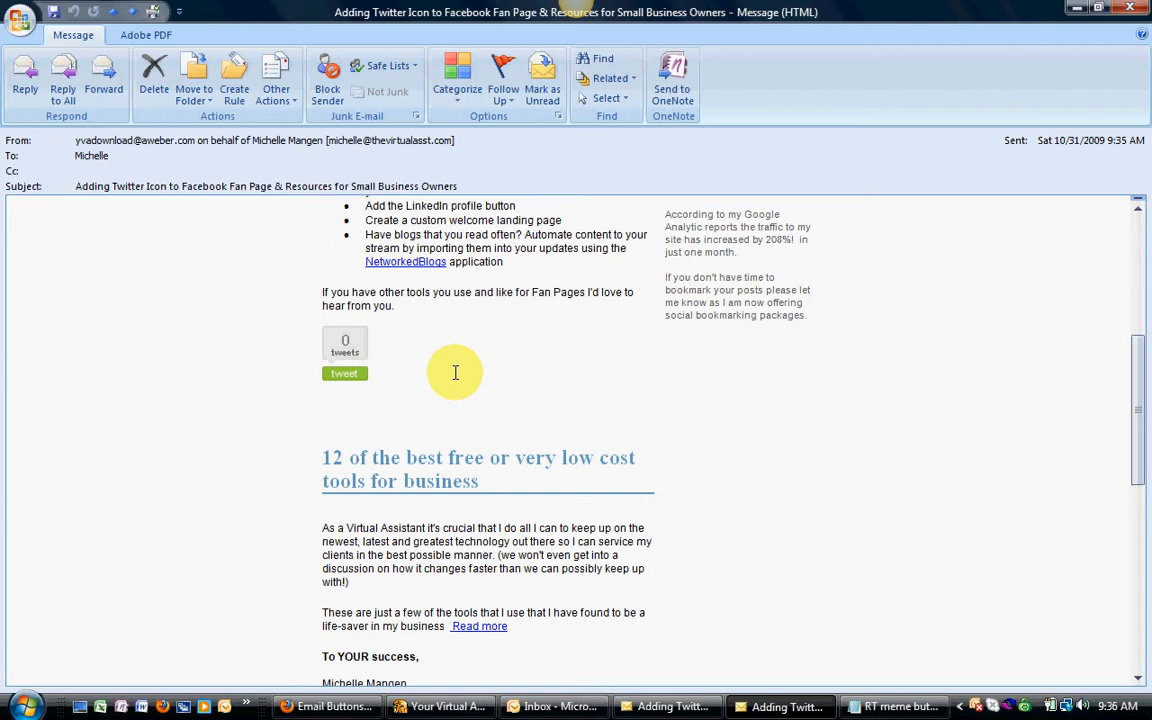
# Try out the tweet button beneath the Fan Page article in the newsletter email
pyautogui.scroll(1, 503, 404)
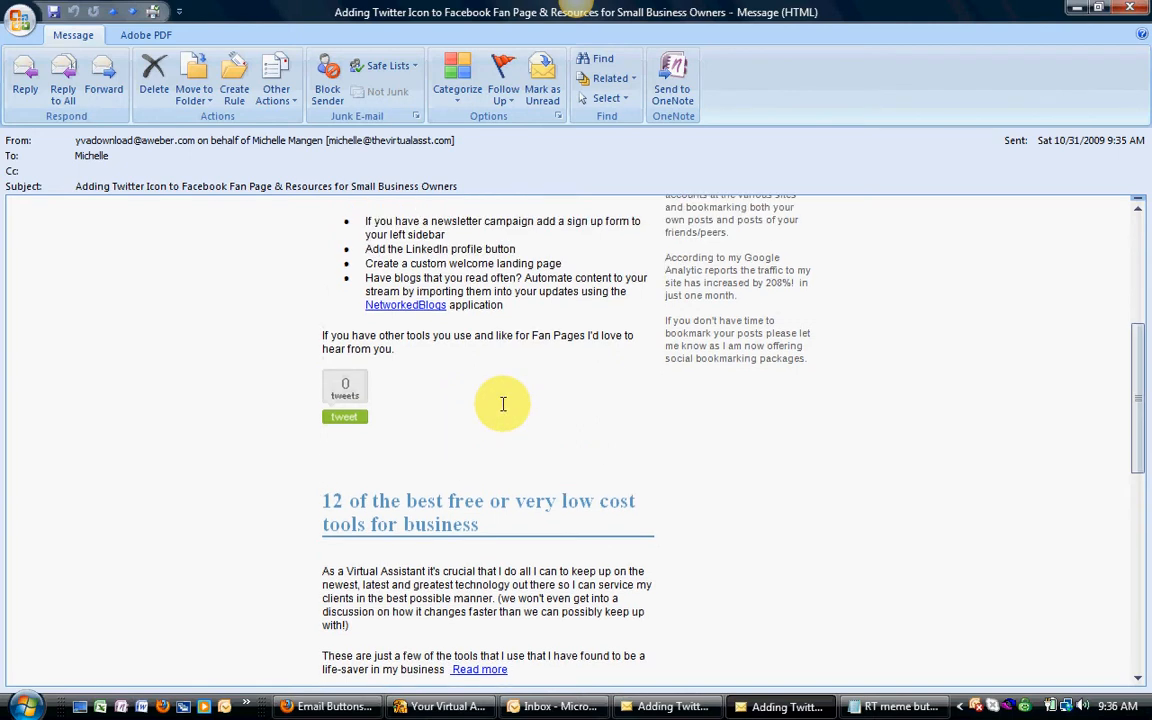
pyautogui.click(341, 420)
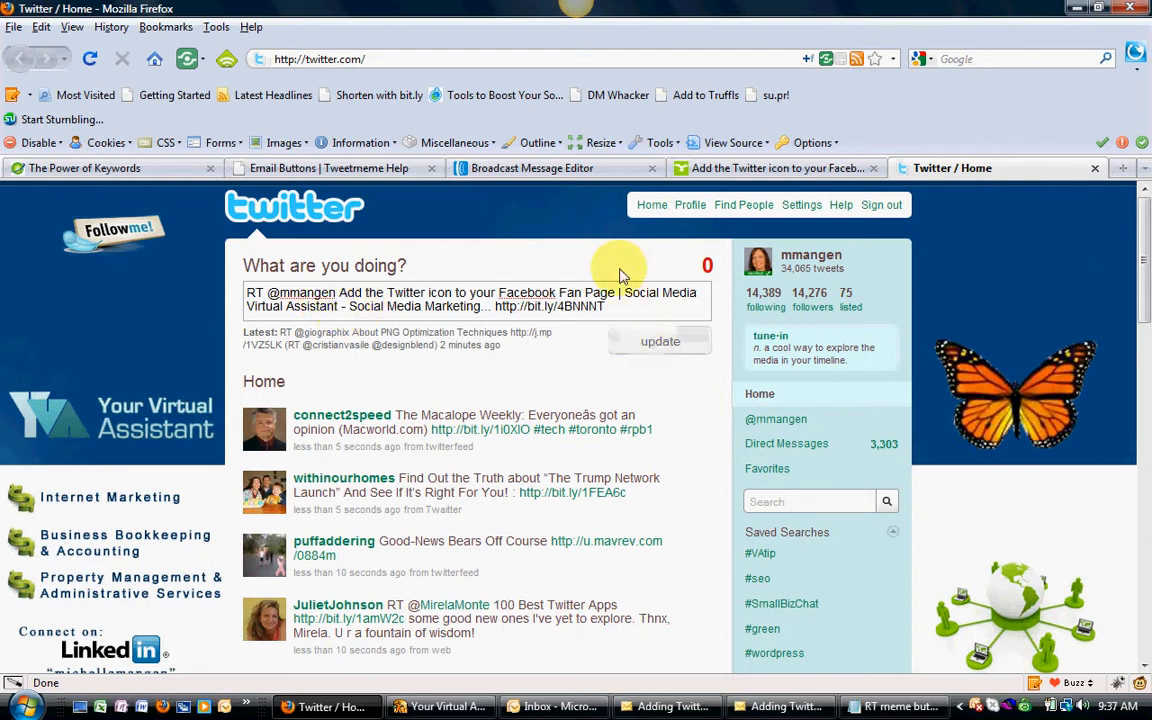
pyautogui.click(340, 170)
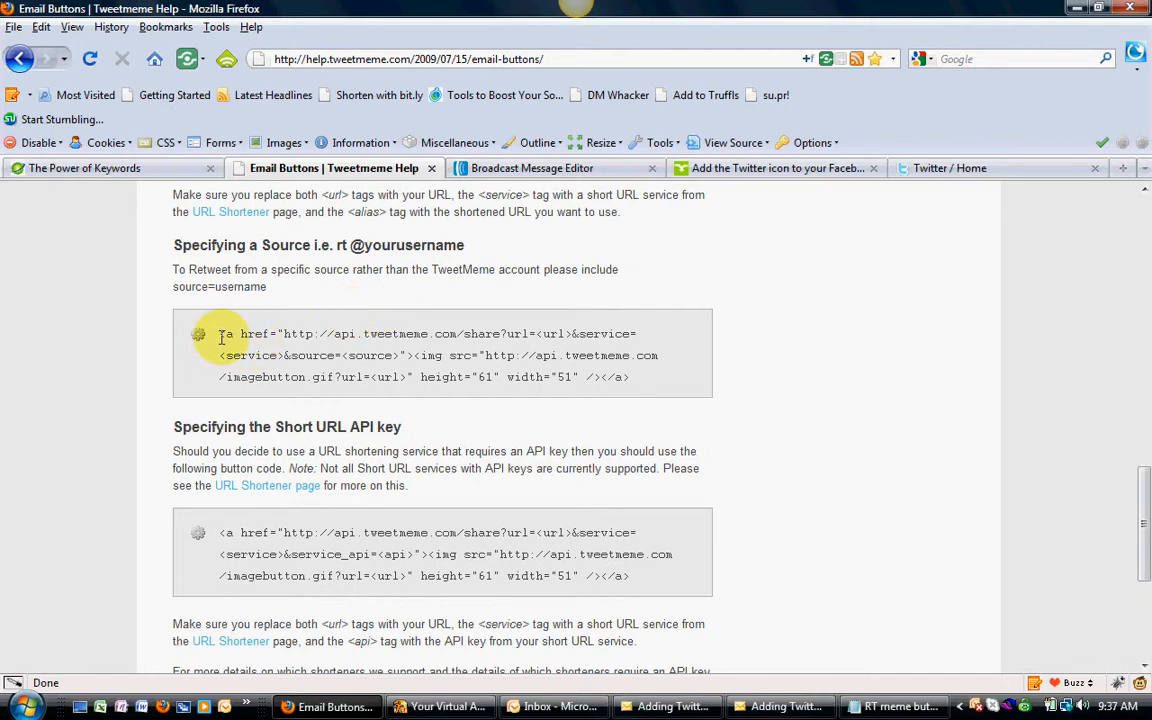
pyautogui.moveTo(220, 337); pyautogui.dragTo(628, 379)
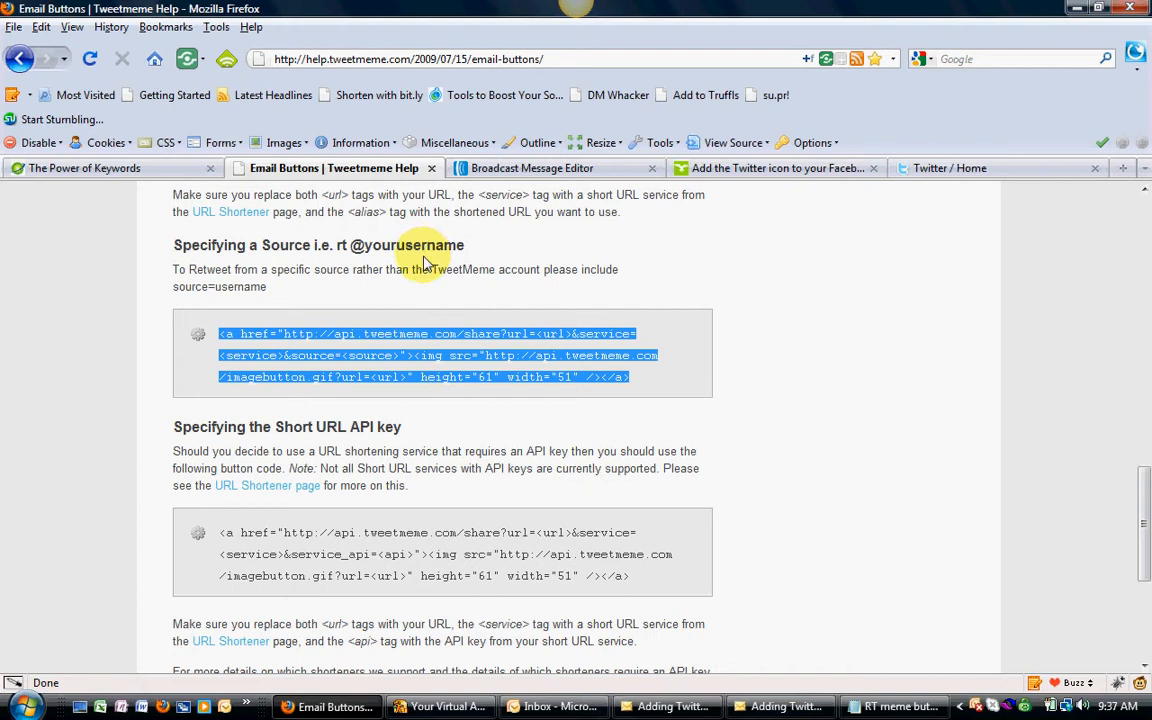
pyautogui.scroll(5, 784, 316)
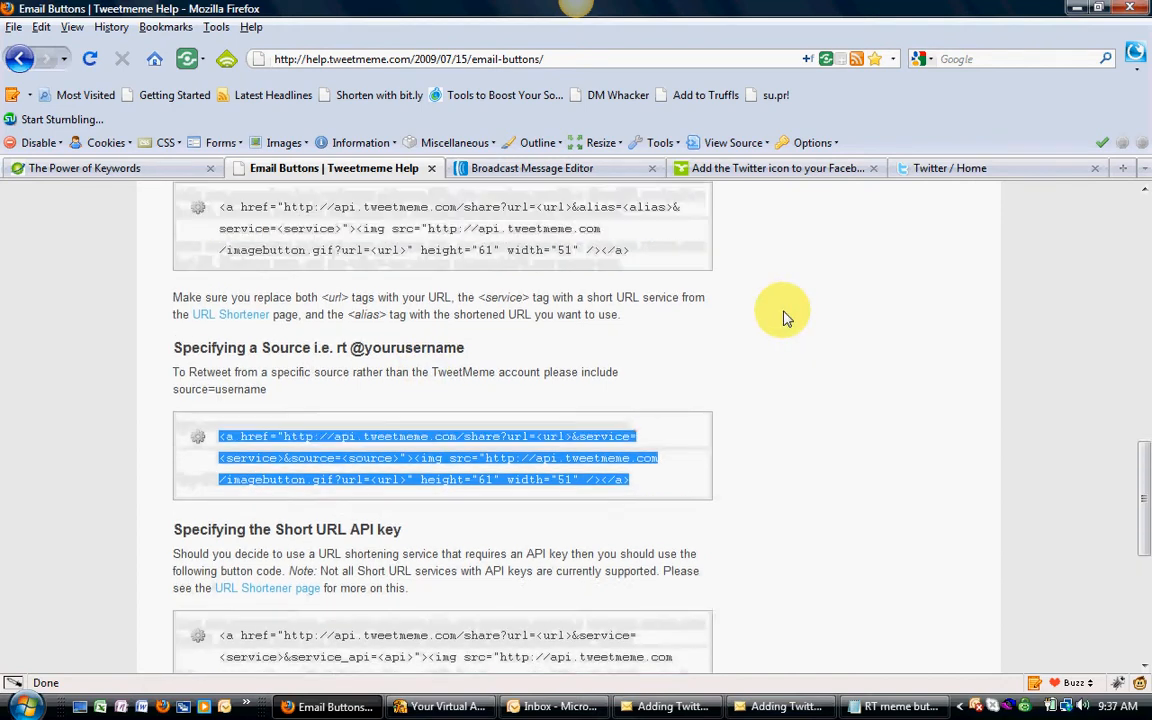
pyautogui.scroll(9, 764, 321)
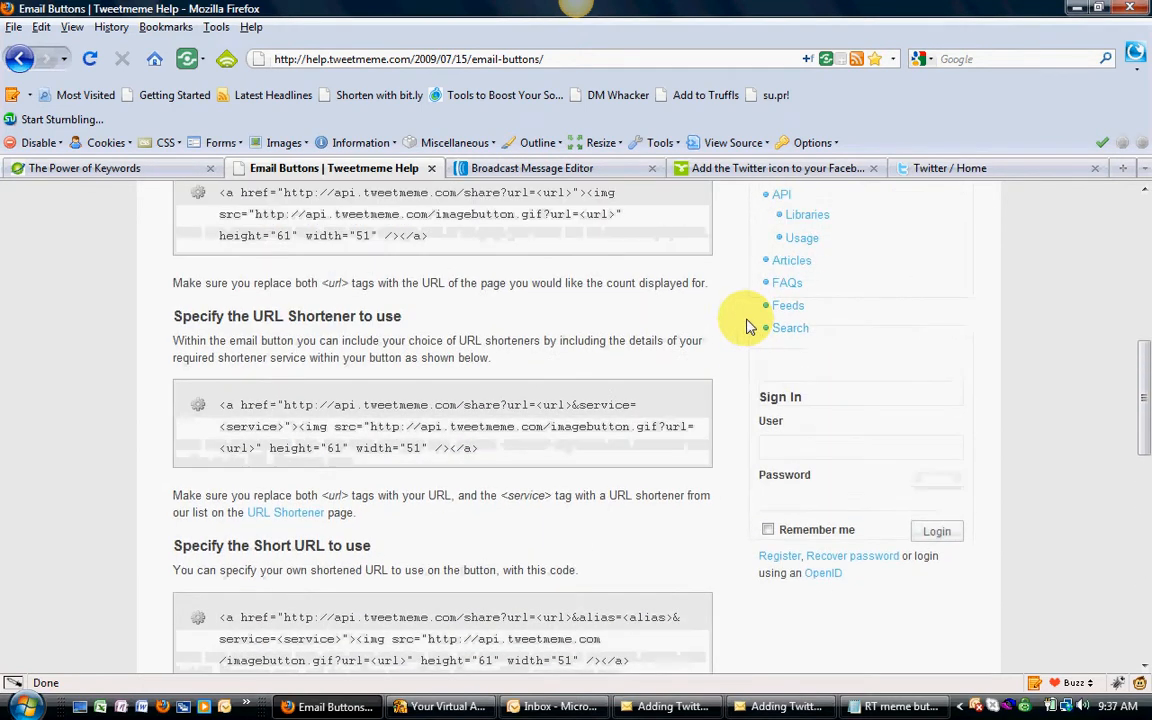
pyautogui.scroll(5, 745, 327)
pyautogui.scroll(-9, 738, 335)
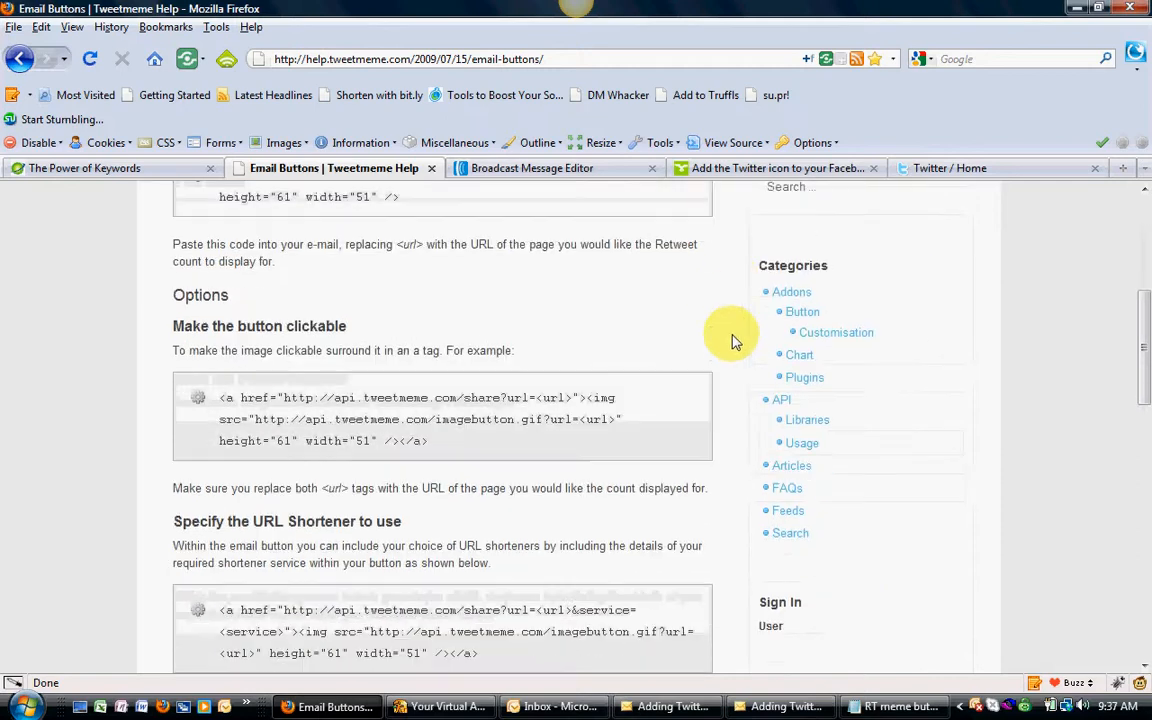
pyautogui.scroll(-10, 733, 343)
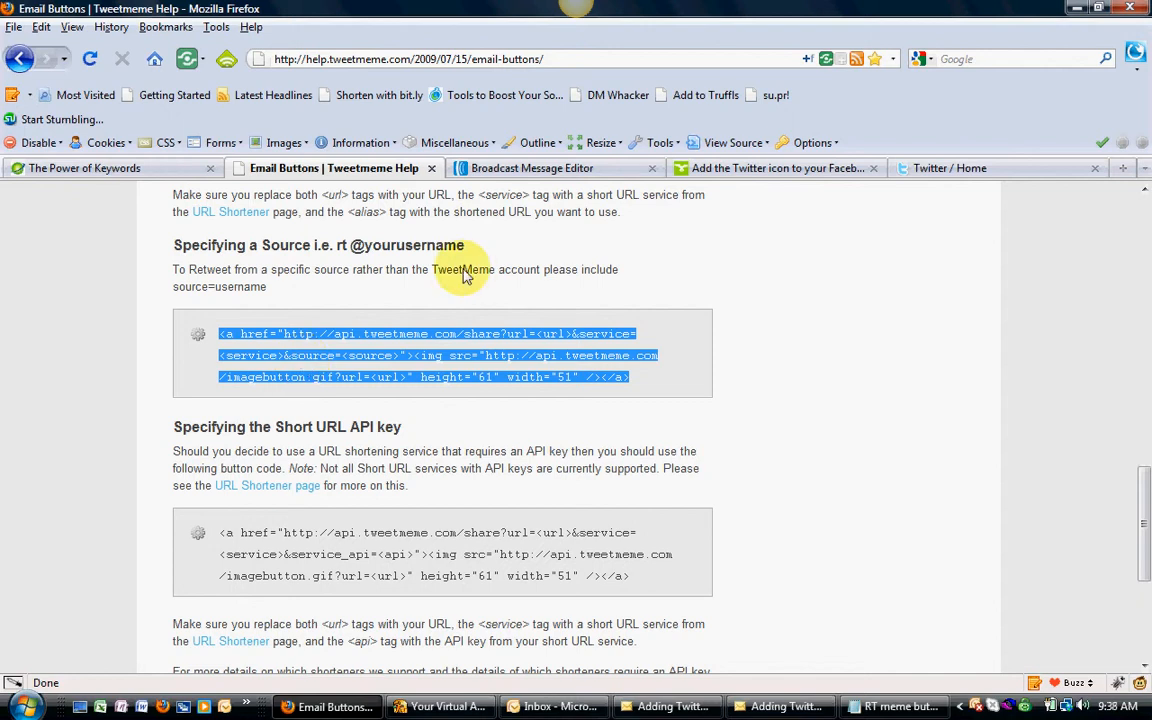
# Open the pending AWeber broadcast about adding the Twitter icon to a Facebook Fan Page for editing and review its HTML message
pyautogui.click(533, 168)
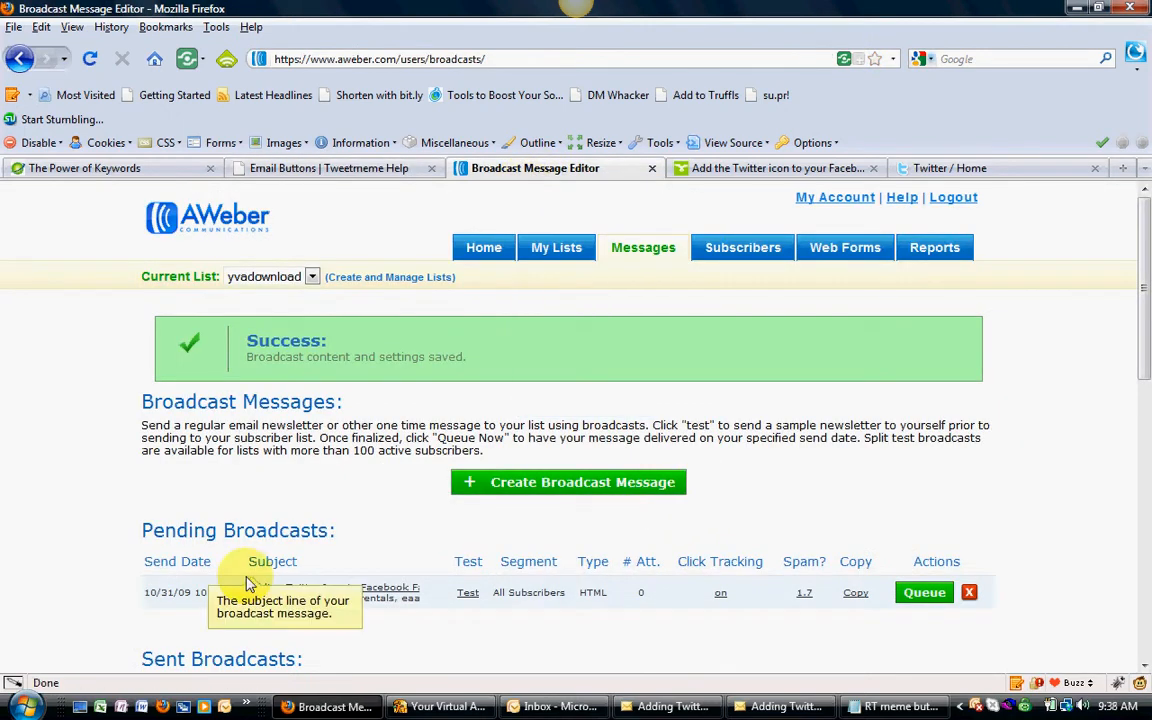
pyautogui.click(342, 592)
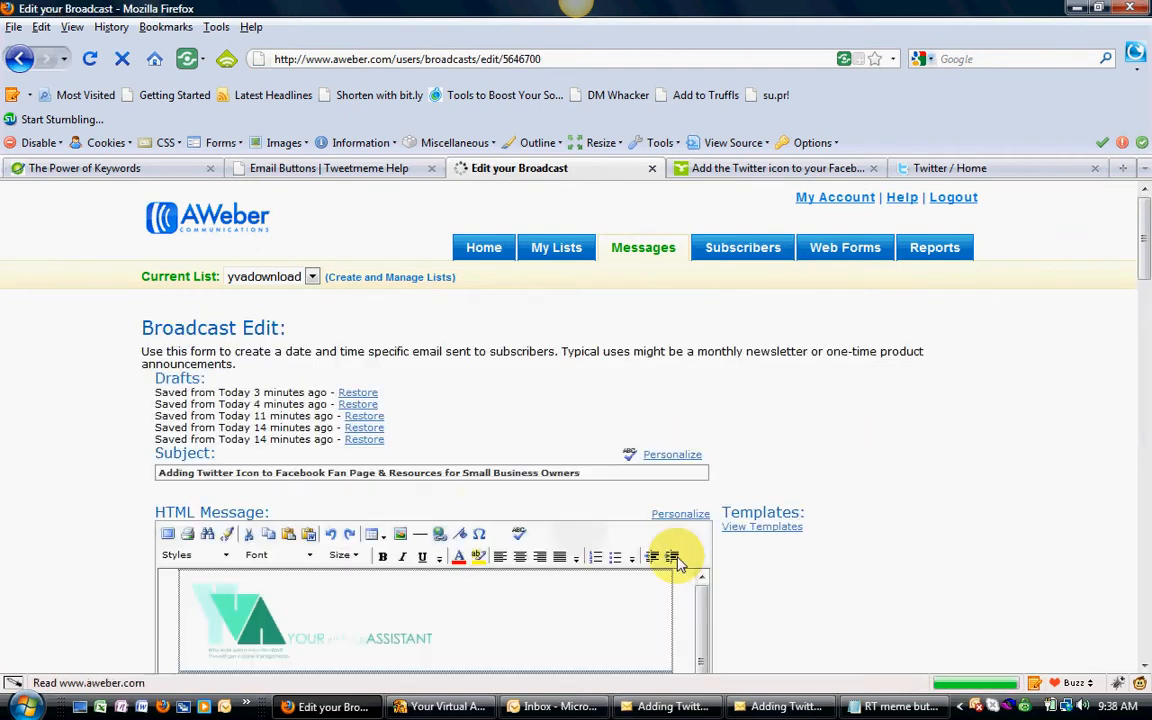
pyautogui.scroll(-3, 705, 570)
pyautogui.scroll(-8, 716, 578)
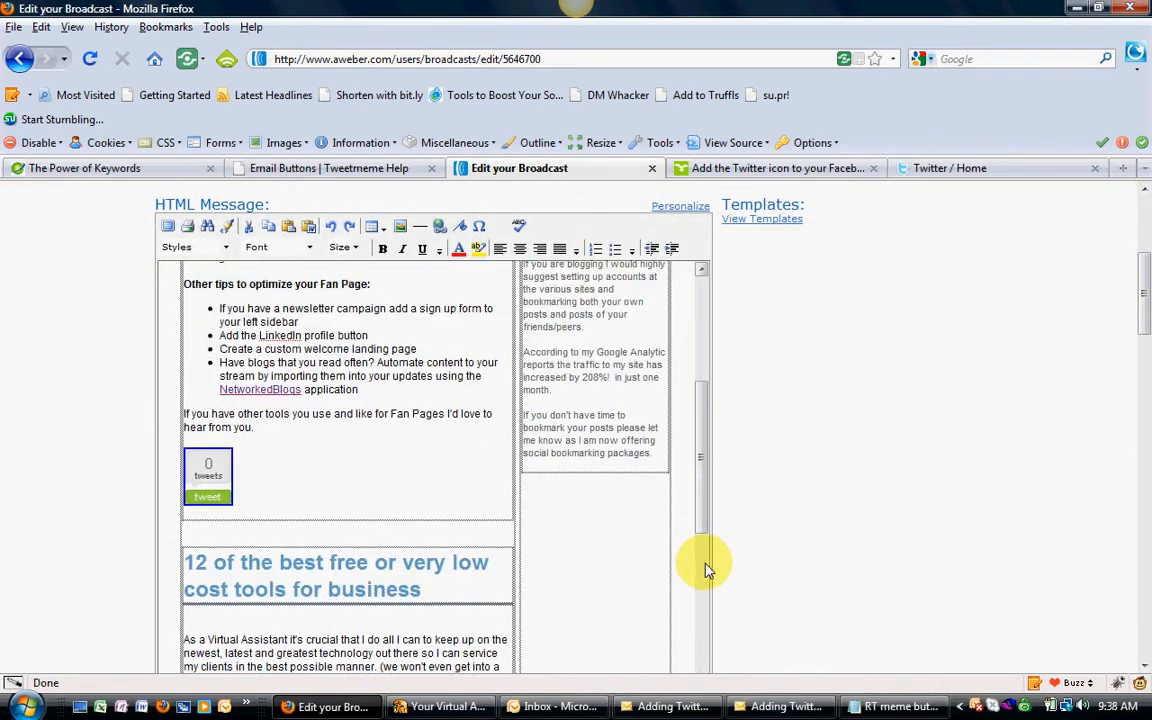
pyautogui.scroll(-5, 455, 470)
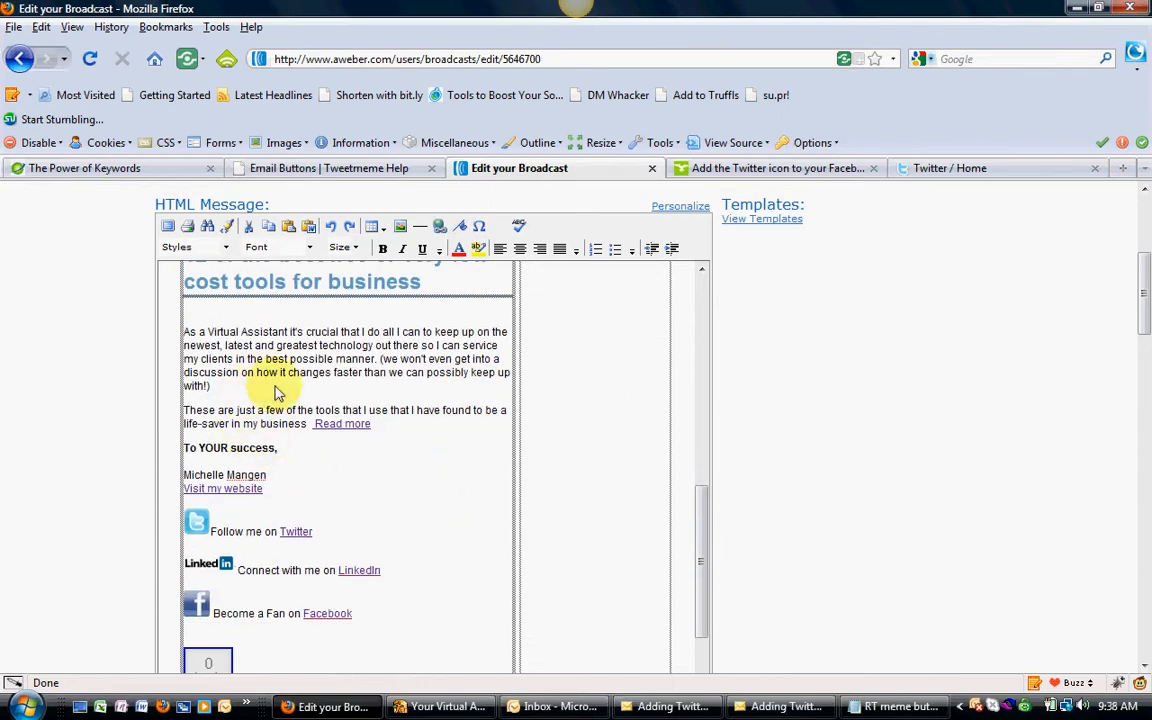
pyautogui.scroll(4, 537, 448)
pyautogui.scroll(5, 486, 398)
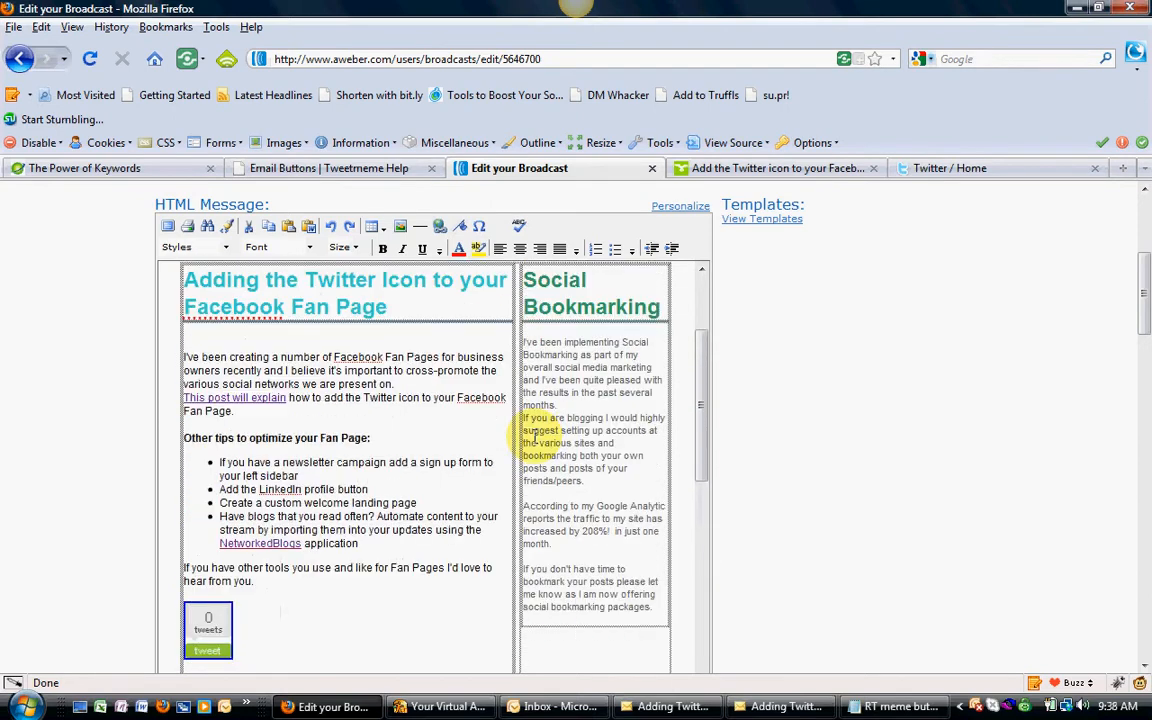
pyautogui.scroll(-2, 590, 525)
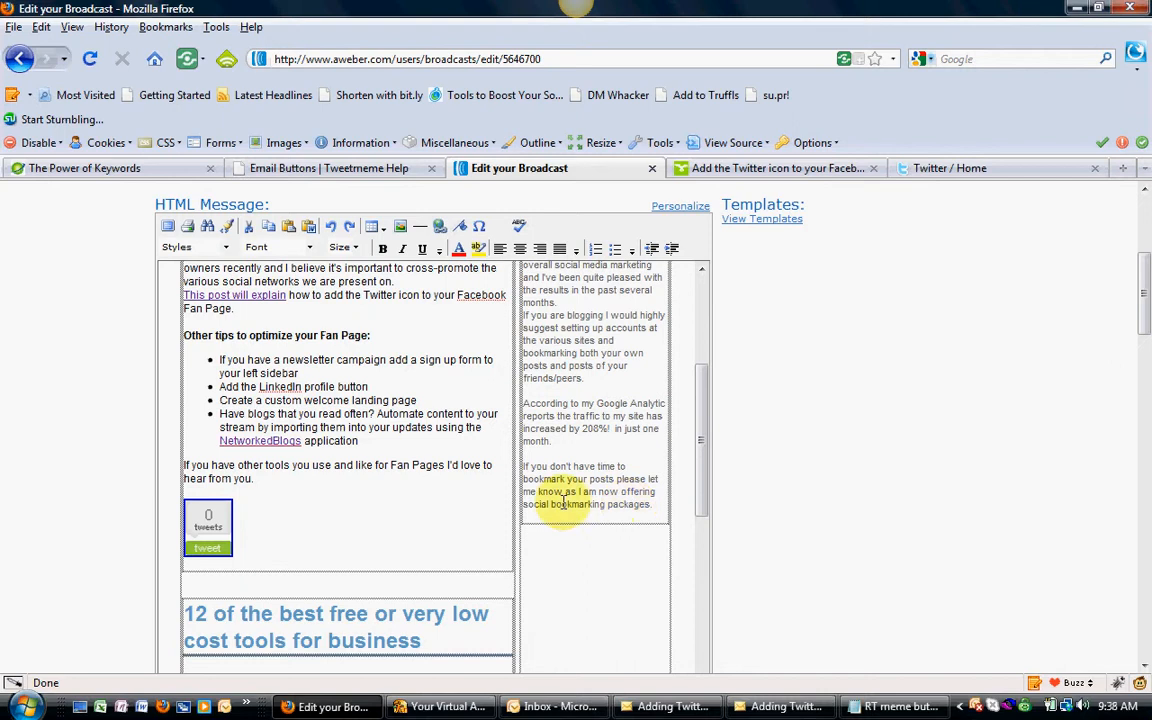
pyautogui.scroll(-5, 395, 636)
pyautogui.scroll(-10, 407, 630)
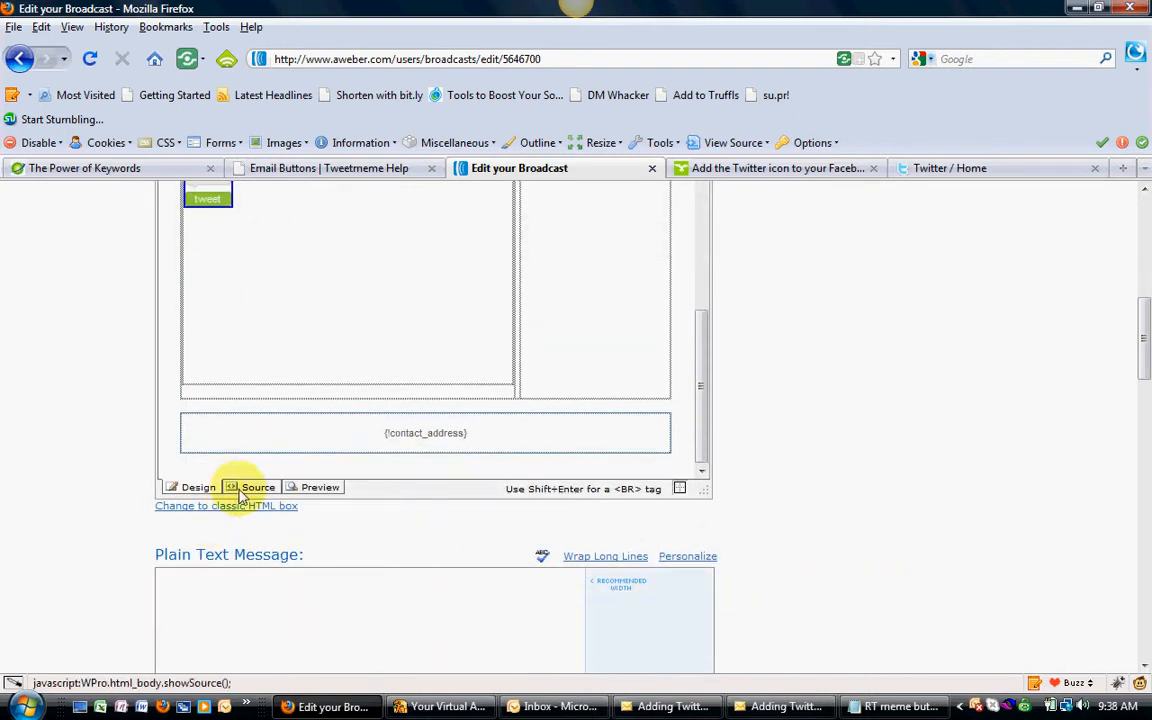
# Show the broadcast's HTML source and find the text "social bookmarking" in it
pyautogui.click(245, 490)
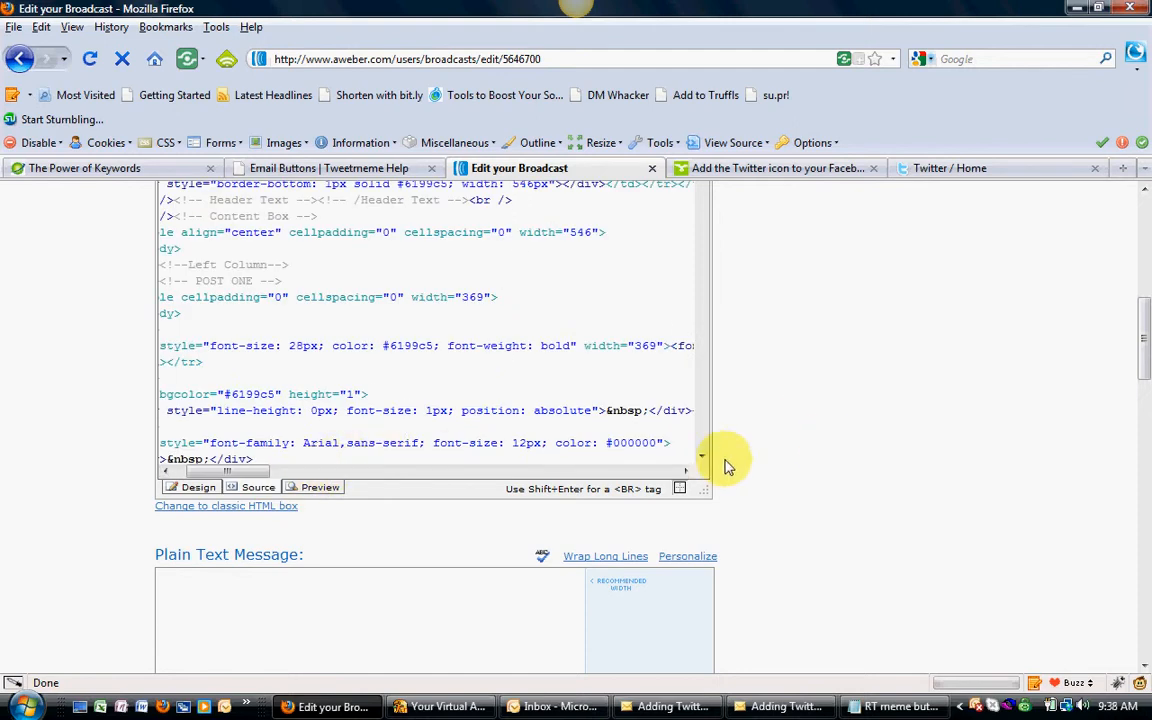
pyautogui.scroll(4, 783, 470)
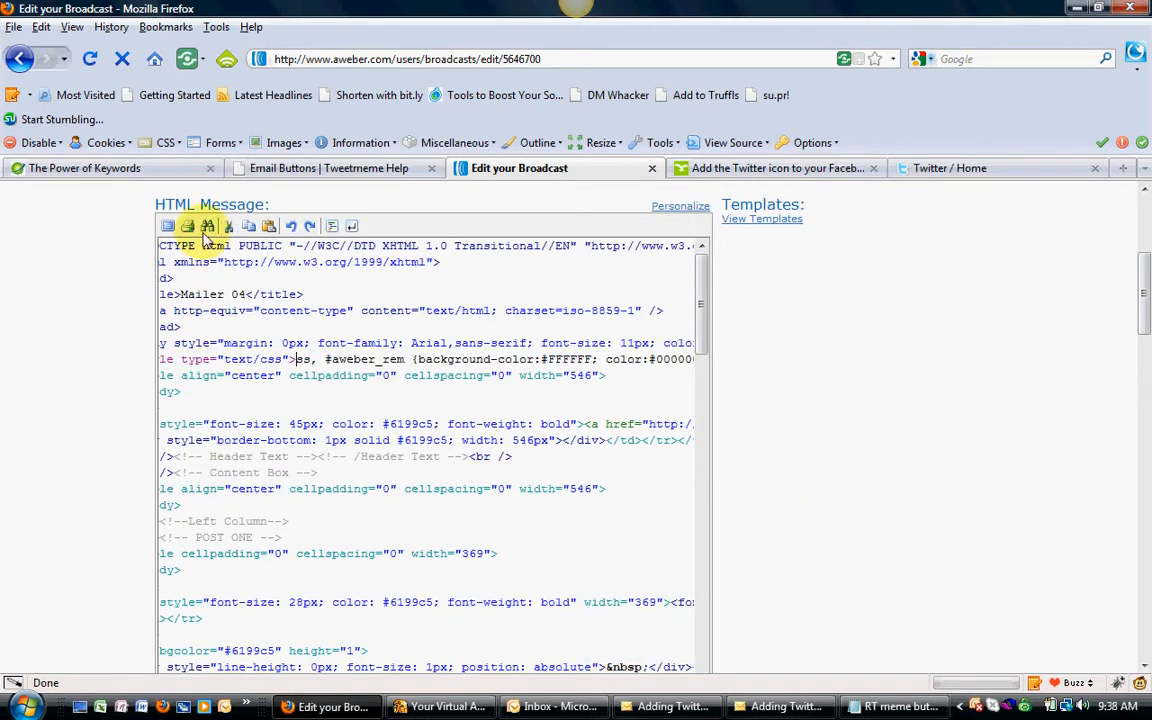
pyautogui.hotkey('ctrl', 'f')
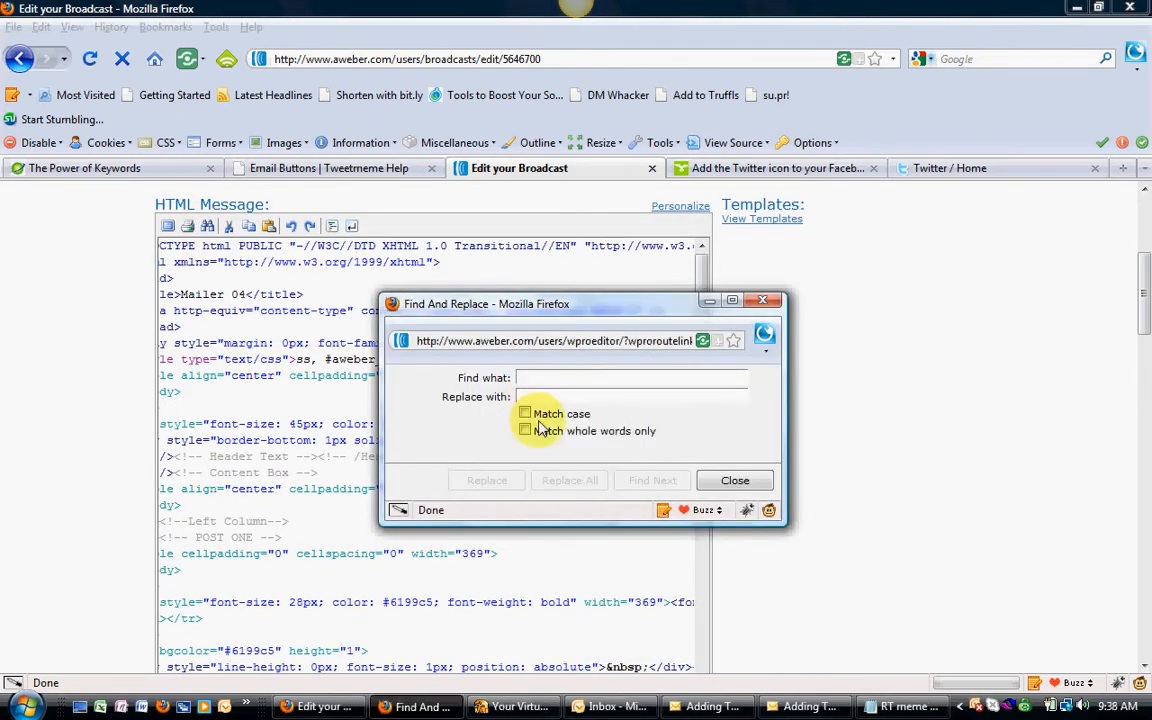
pyautogui.write('social bookmarking')
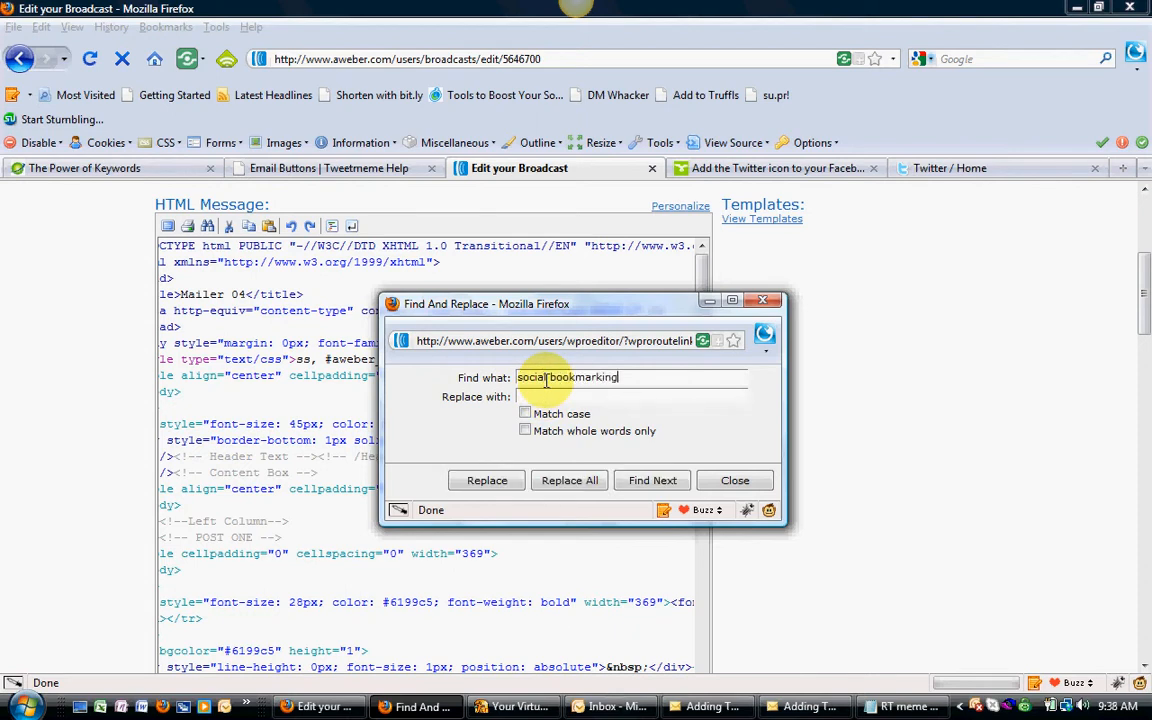
pyautogui.click(655, 480)
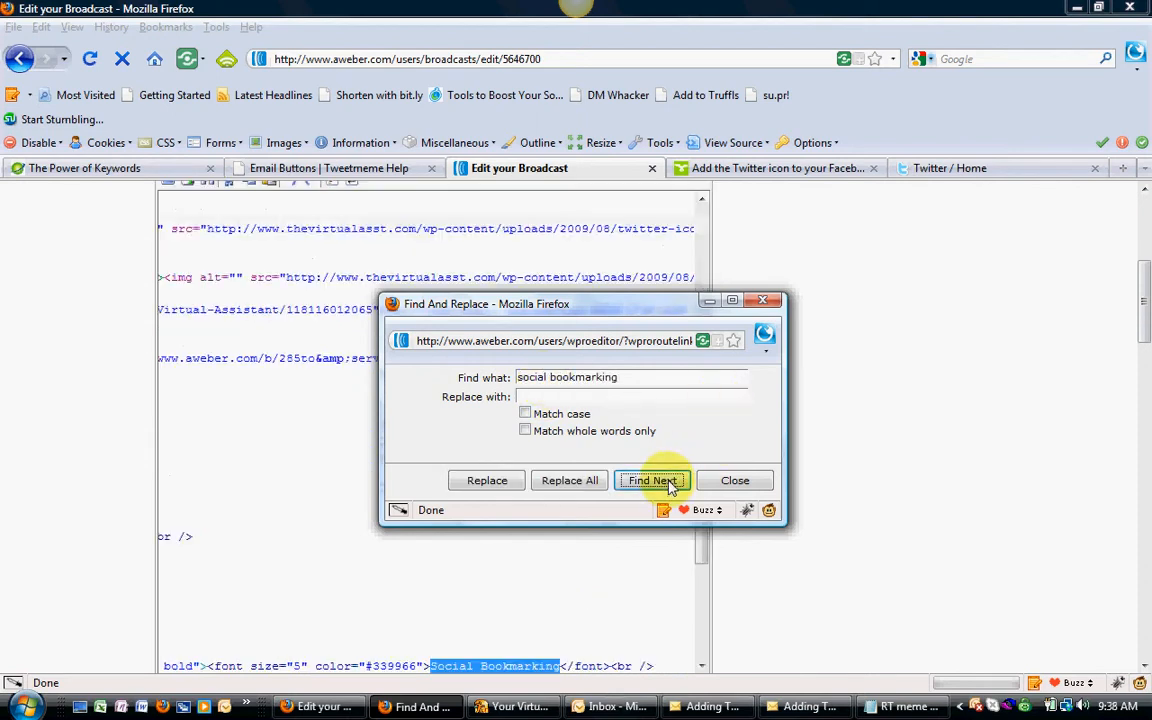
pyautogui.click(727, 480)
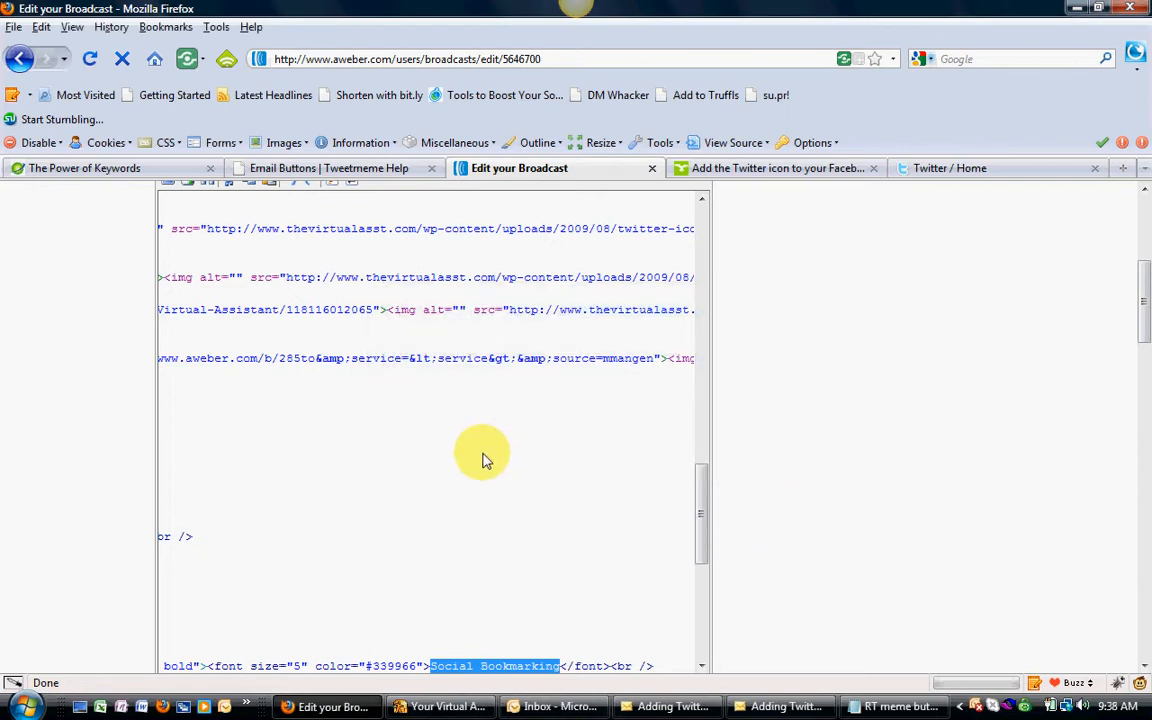
# Paste the TweetMeme button code on a new line after the paragraph ending in "social bookmarking packages"
pyautogui.scroll(-3, 527, 586)
pyautogui.scroll(-3, 527, 586)
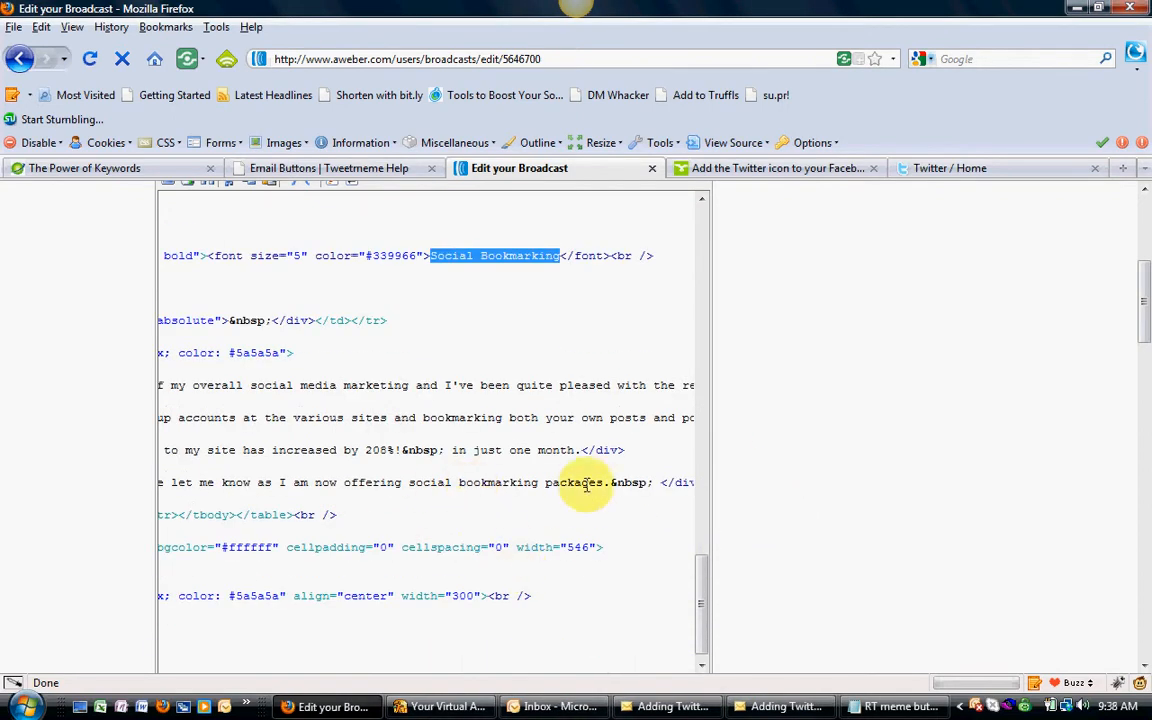
pyautogui.click(617, 483)
pyautogui.press('End')
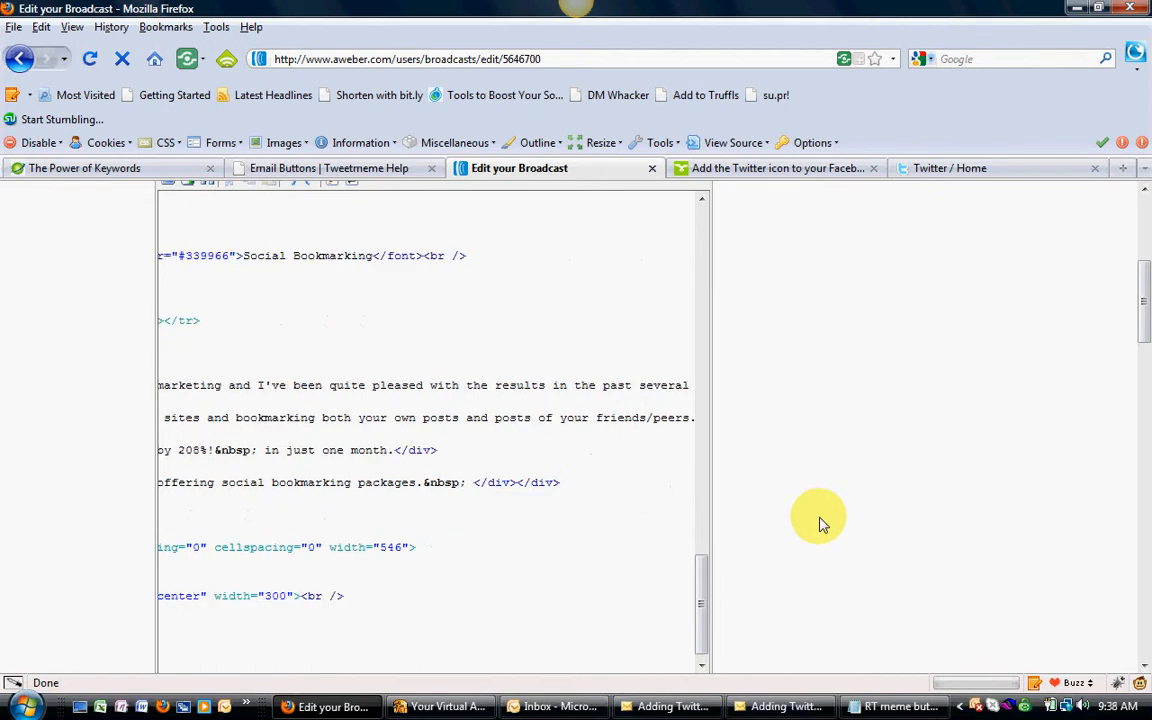
pyautogui.press('Return')
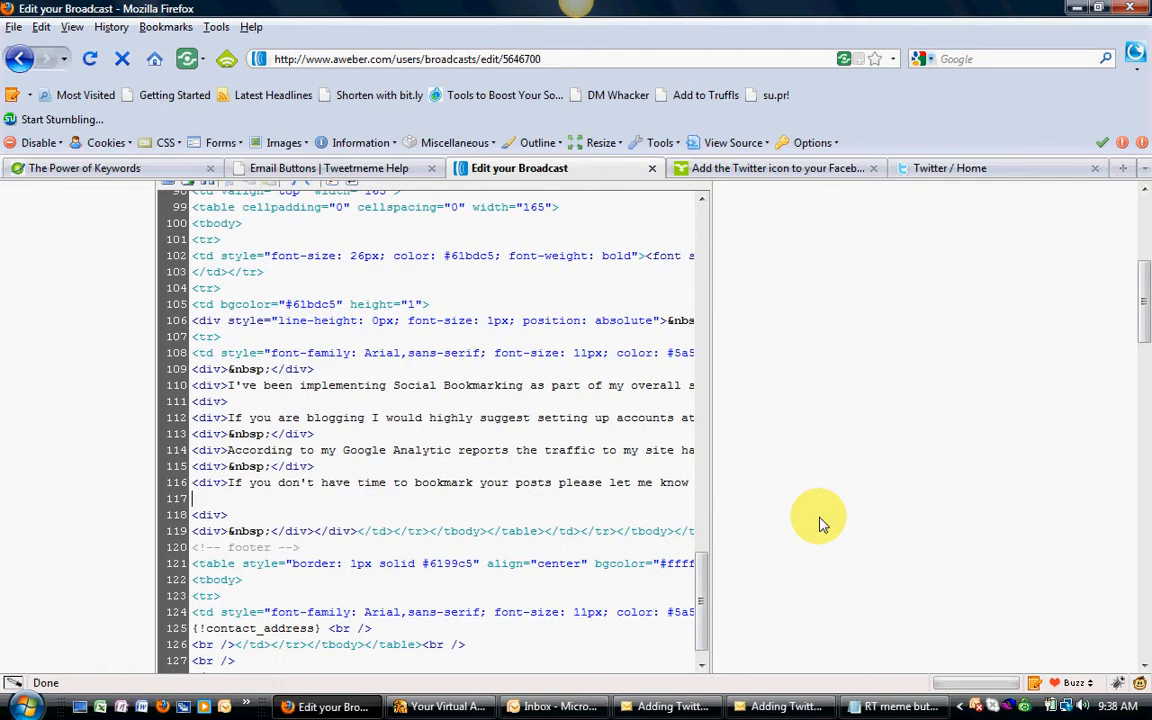
pyautogui.hotkey('ctrl', 'v')
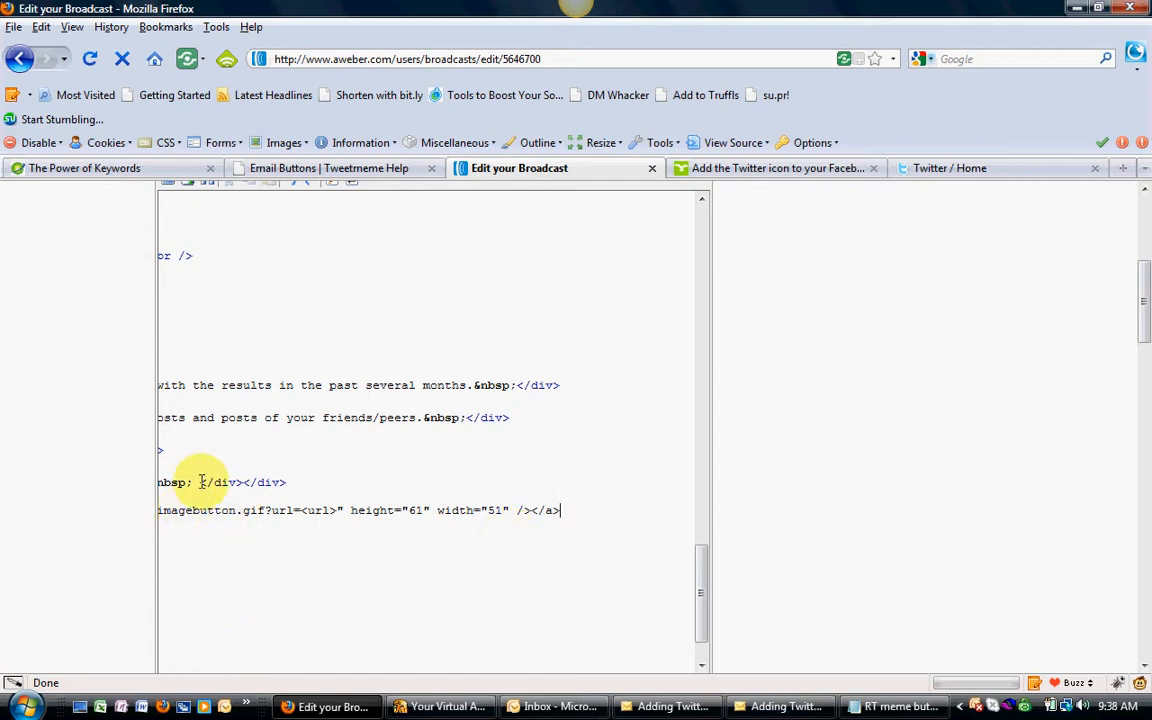
# Copy the paragraph's closing </div></div> tags and append them to the end of the pasted button code
pyautogui.moveTo(200, 482); pyautogui.dragTo(285, 483)
pyautogui.hotkey('ctrl', 'c')
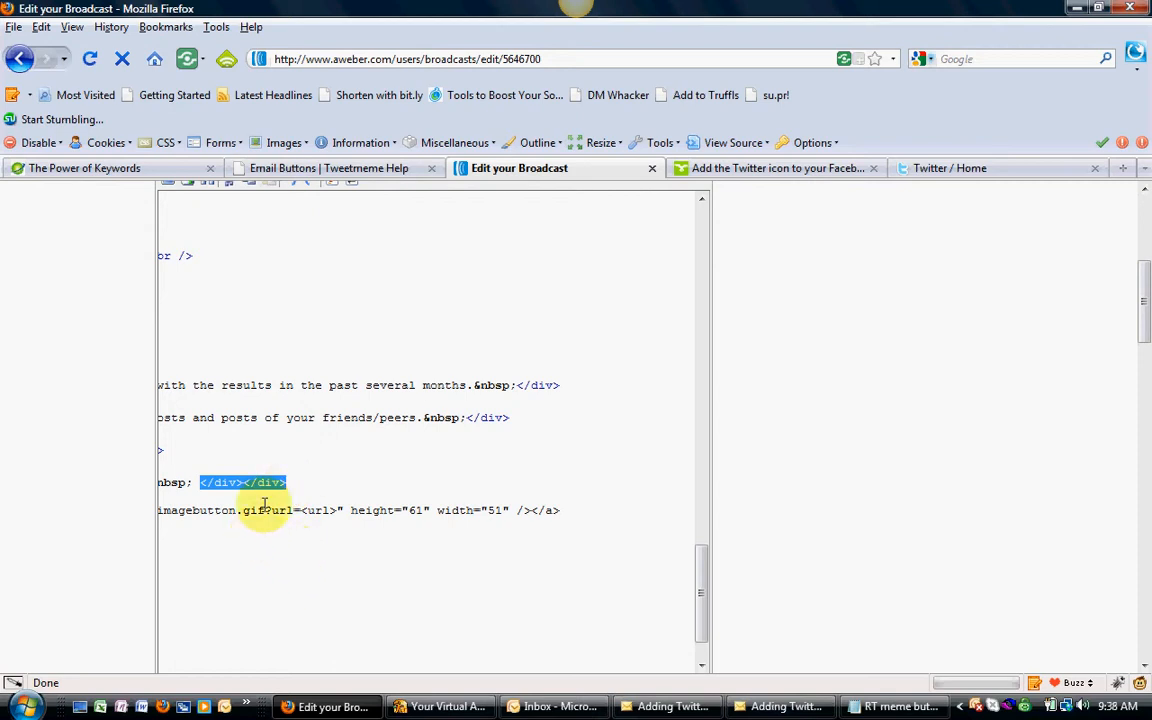
pyautogui.click(578, 513)
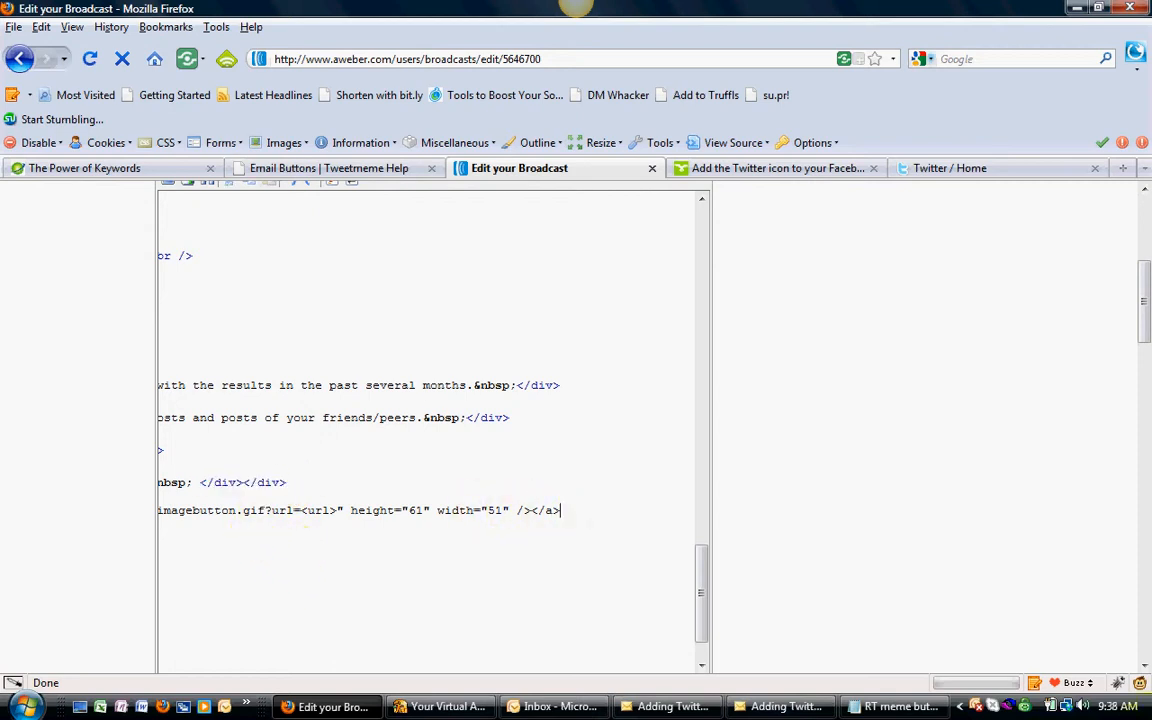
pyautogui.hotkey('ctrl', 'v')
# Delete the <url> placeholder after "share?url=" in the button code's link
pyautogui.press('Home')
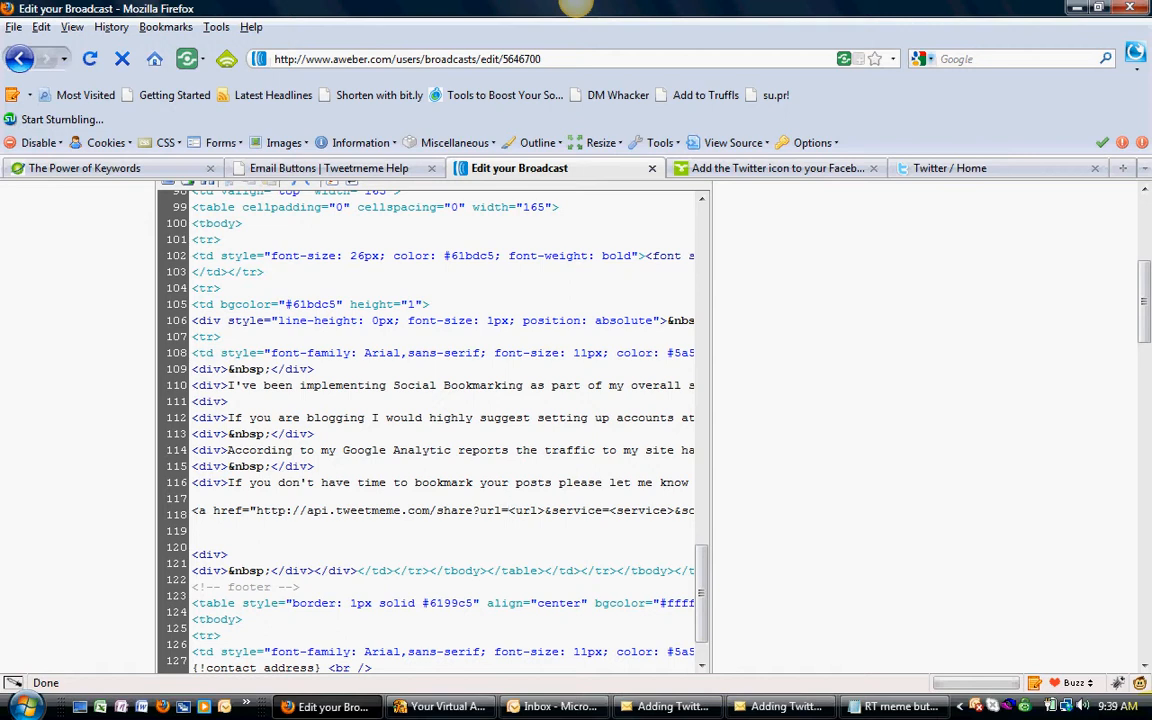
pyautogui.press('Delete')
pyautogui.press('Delete')
pyautogui.press('Delete')
pyautogui.press('Delete')
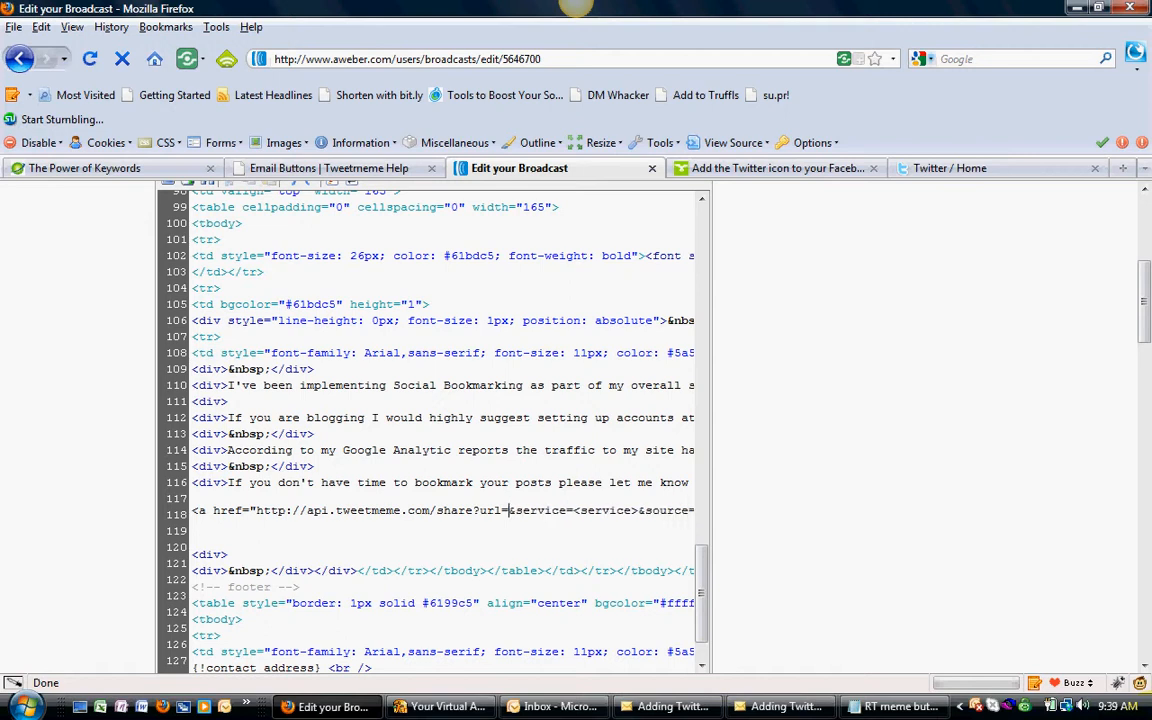
# Open the Social Bookmarking page linked from the Social Media services page of the Your Virtual Assistant website
pyautogui.click(790, 168)
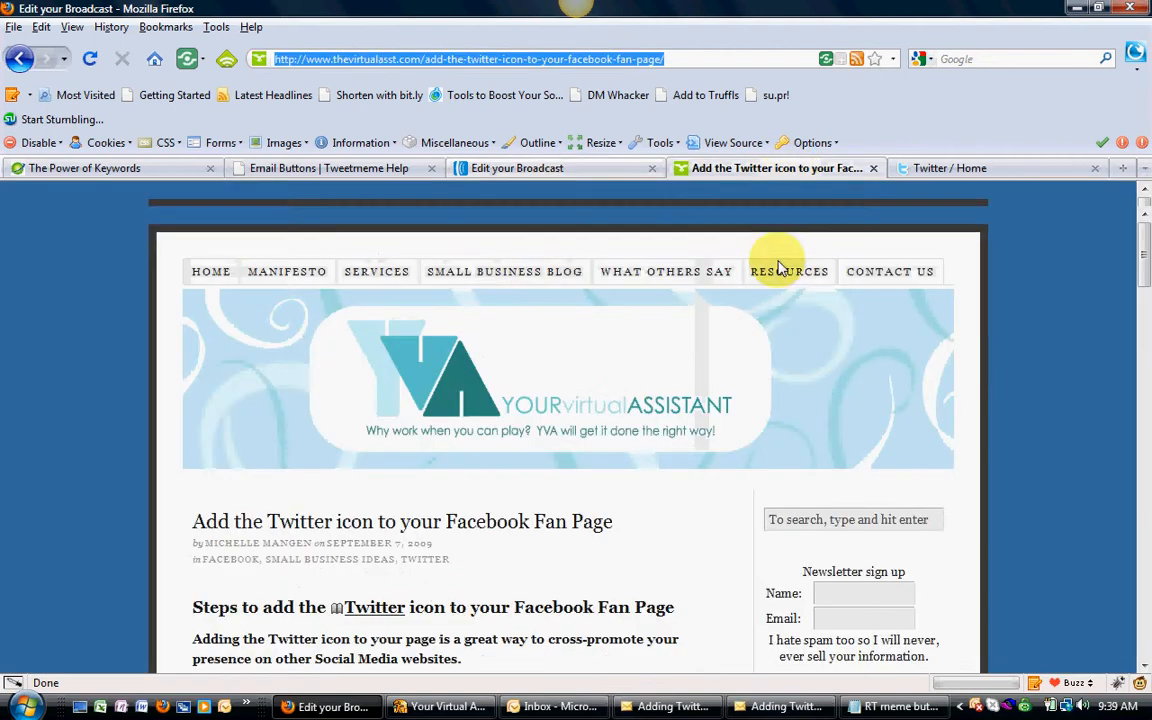
pyautogui.moveTo(380, 284)
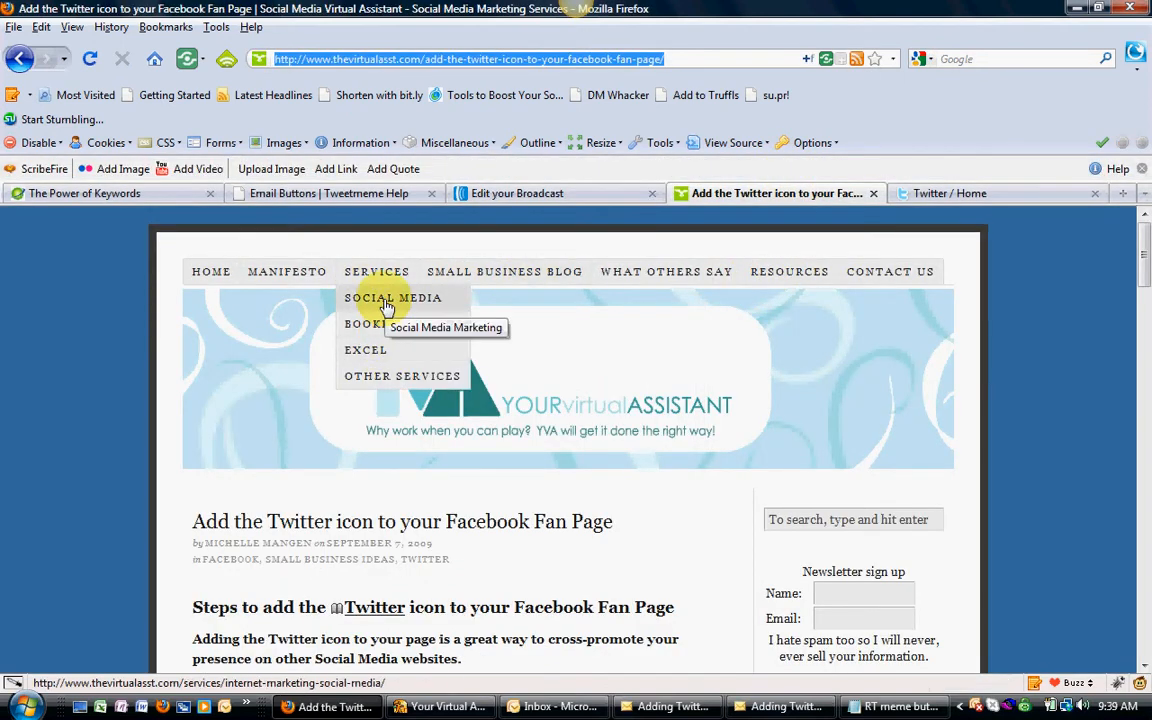
pyautogui.click(388, 303)
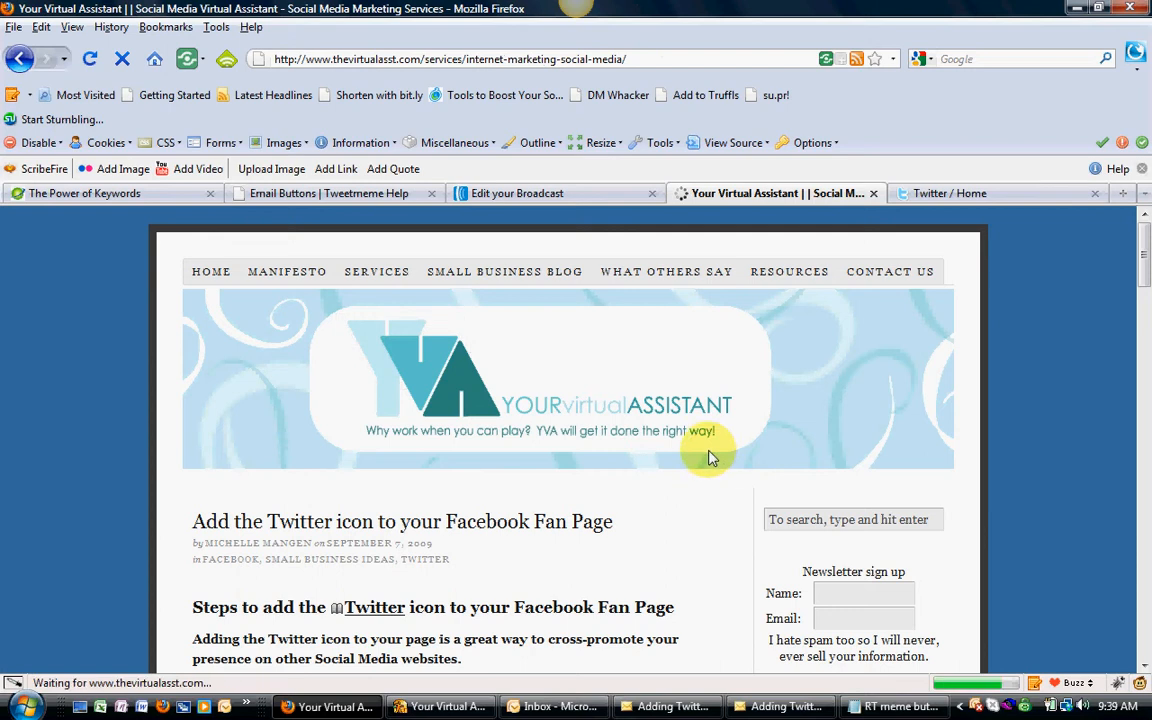
pyautogui.scroll(-15, 710, 457)
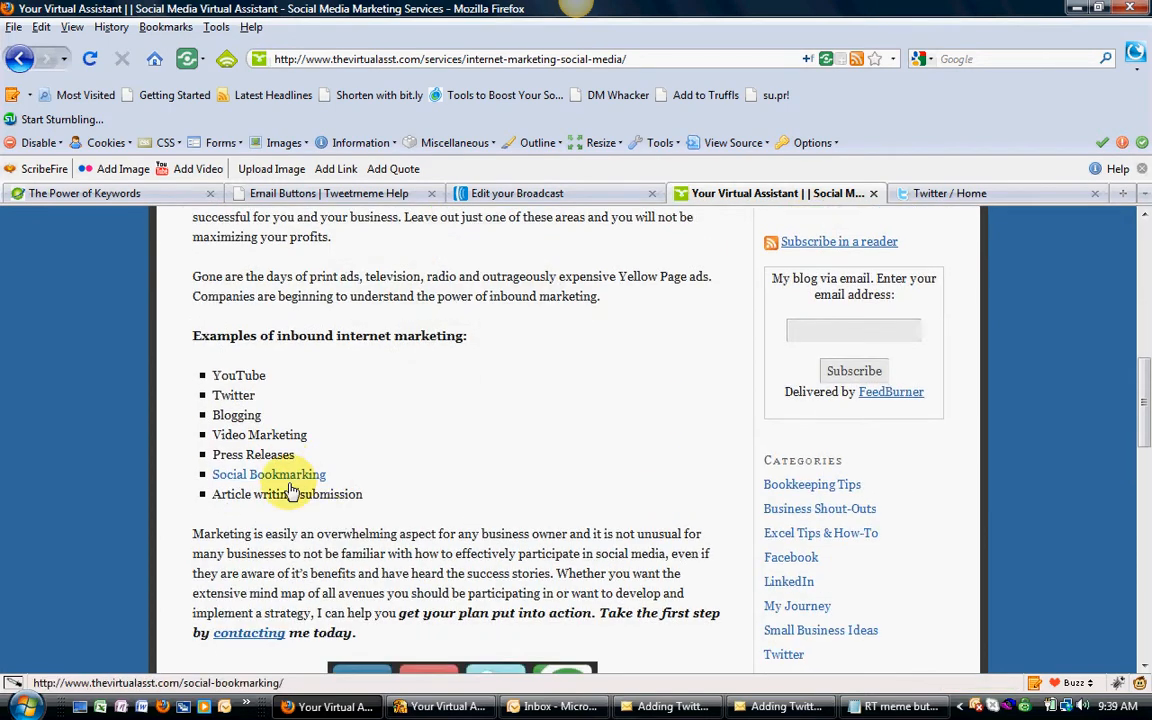
pyautogui.click(288, 477)
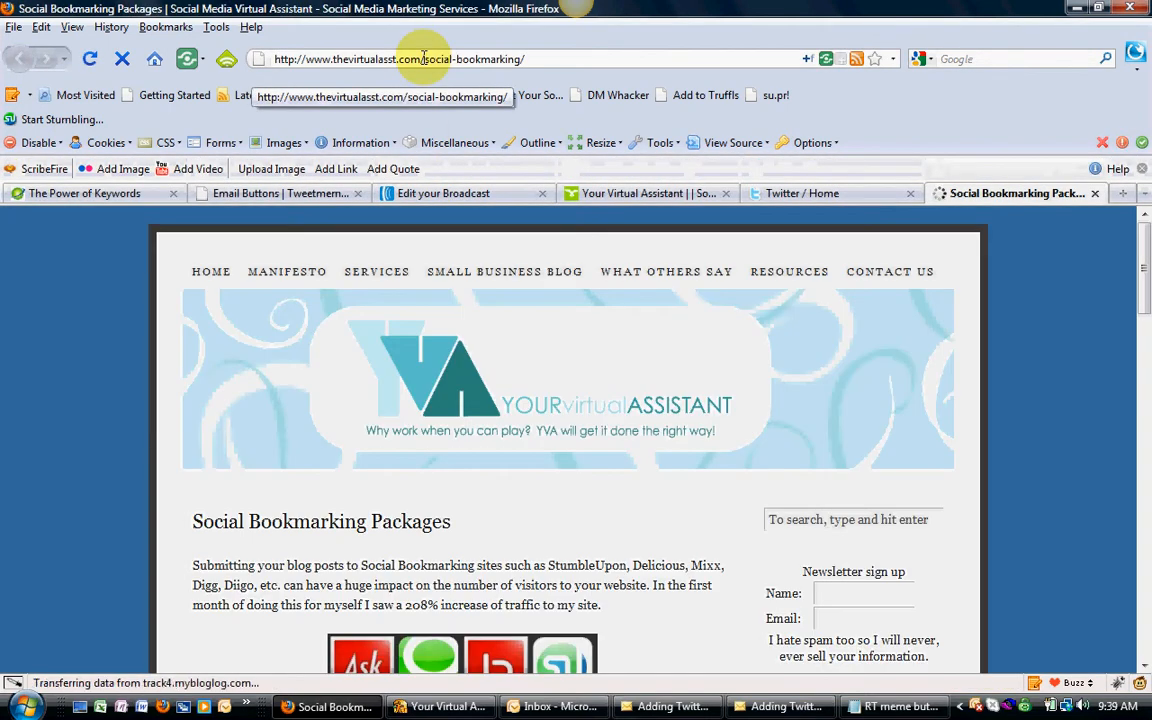
pyautogui.click(428, 59)
pyautogui.hotkey('ctrl', 'c')
pyautogui.rightClick(450, 60)
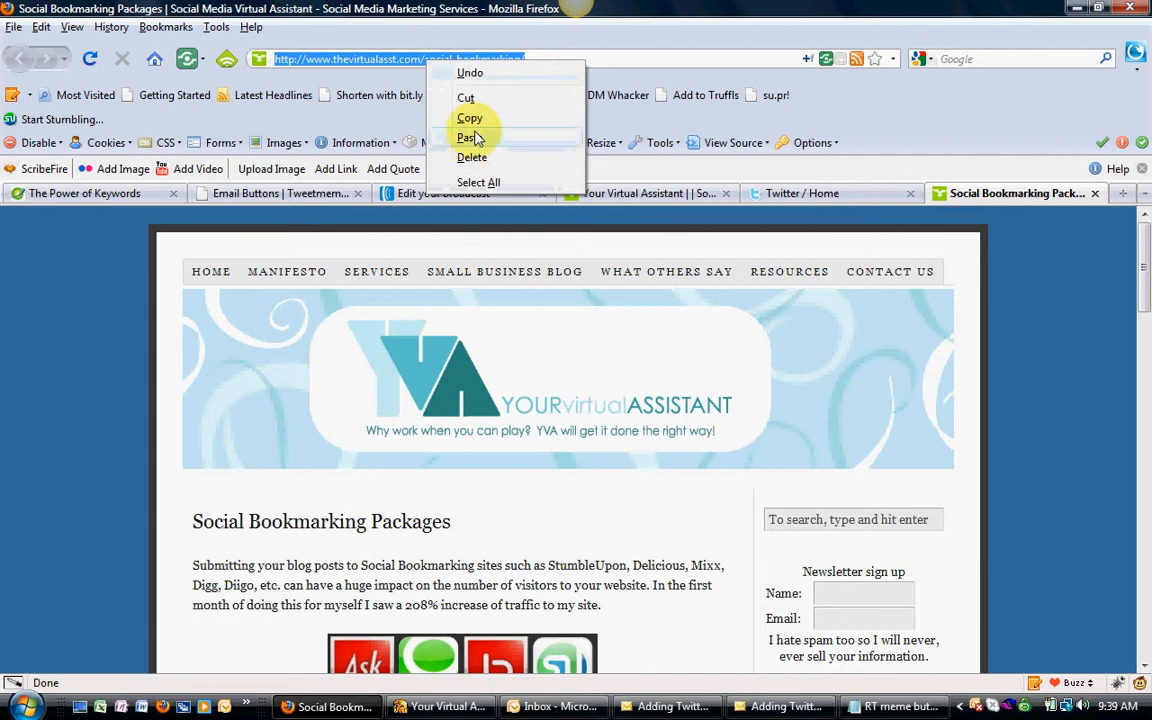
pyautogui.click(470, 118)
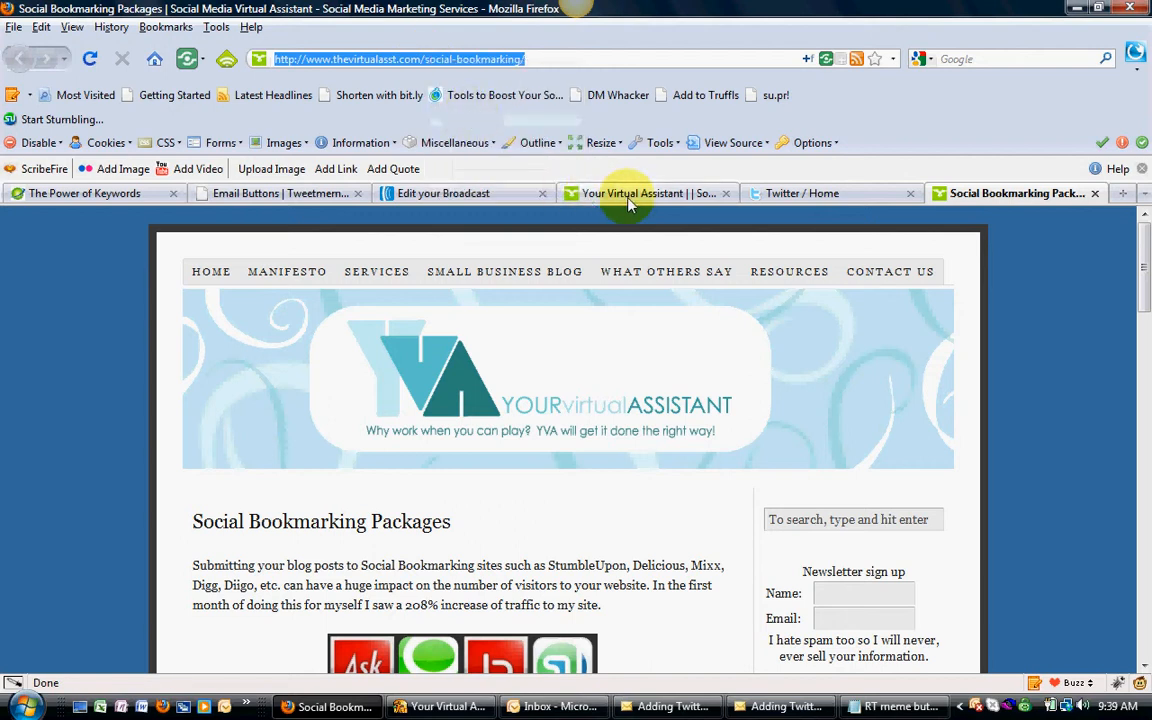
pyautogui.click(424, 199)
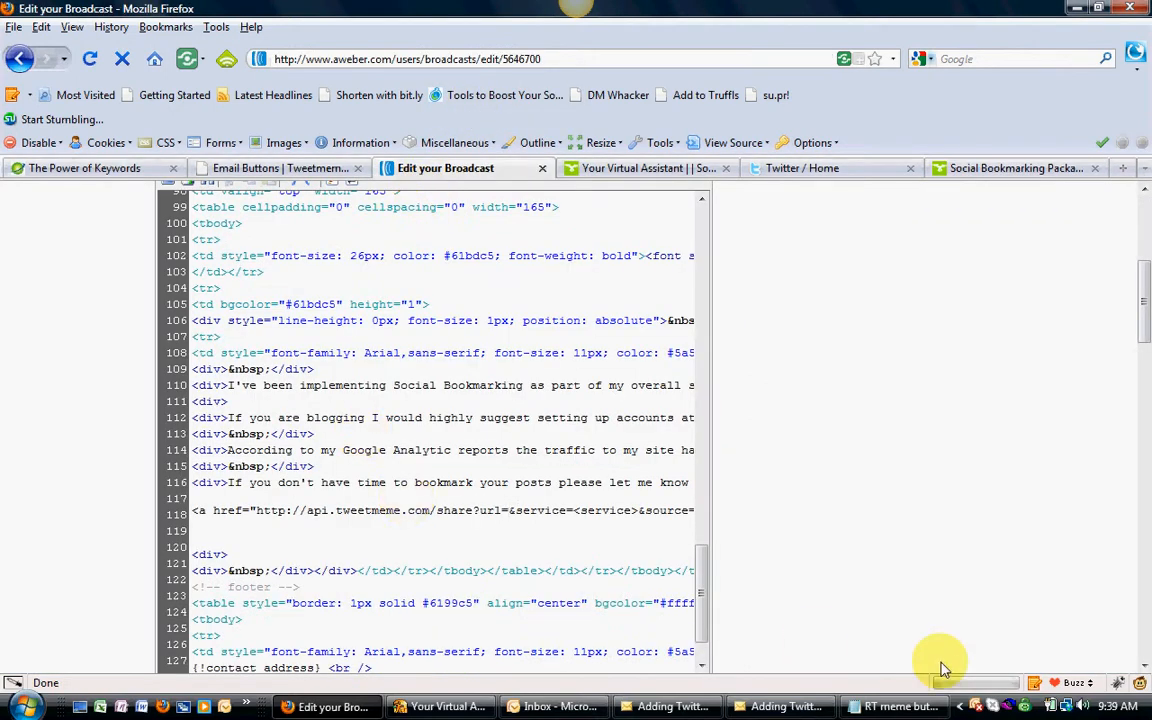
pyautogui.hotkey('ctrl', 'v')
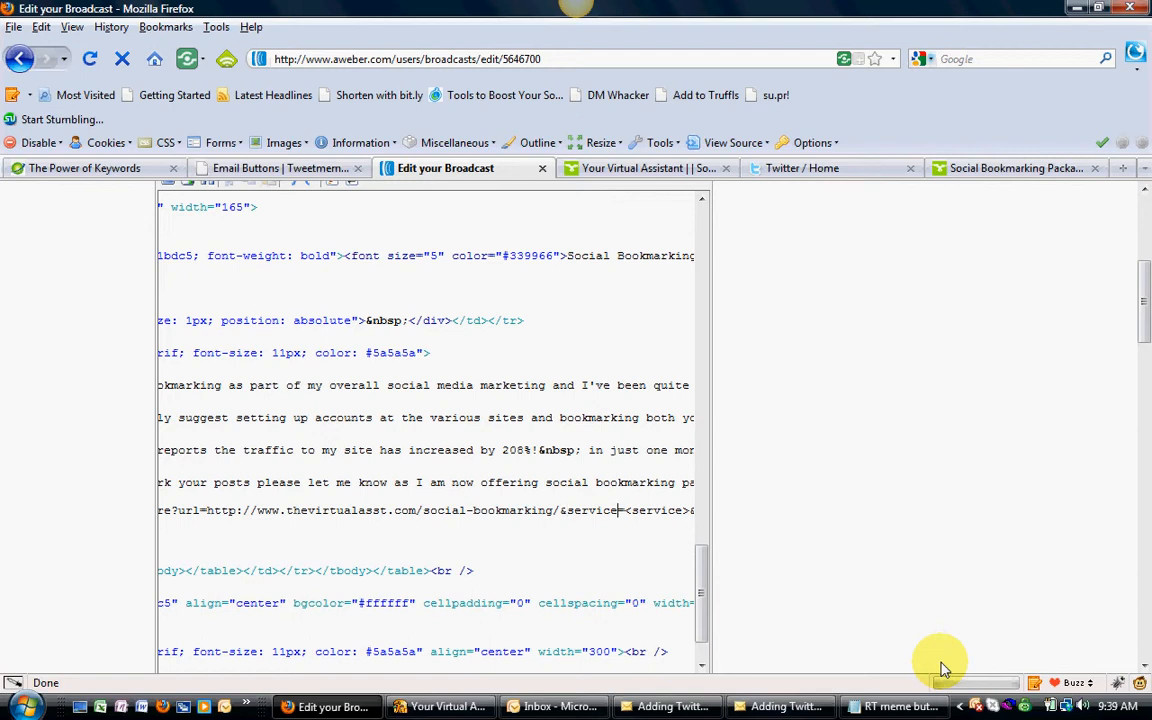
# Replace the <source> placeholder in the button code's link with the account's Twitter username
pyautogui.press('Right')
pyautogui.press('Right')
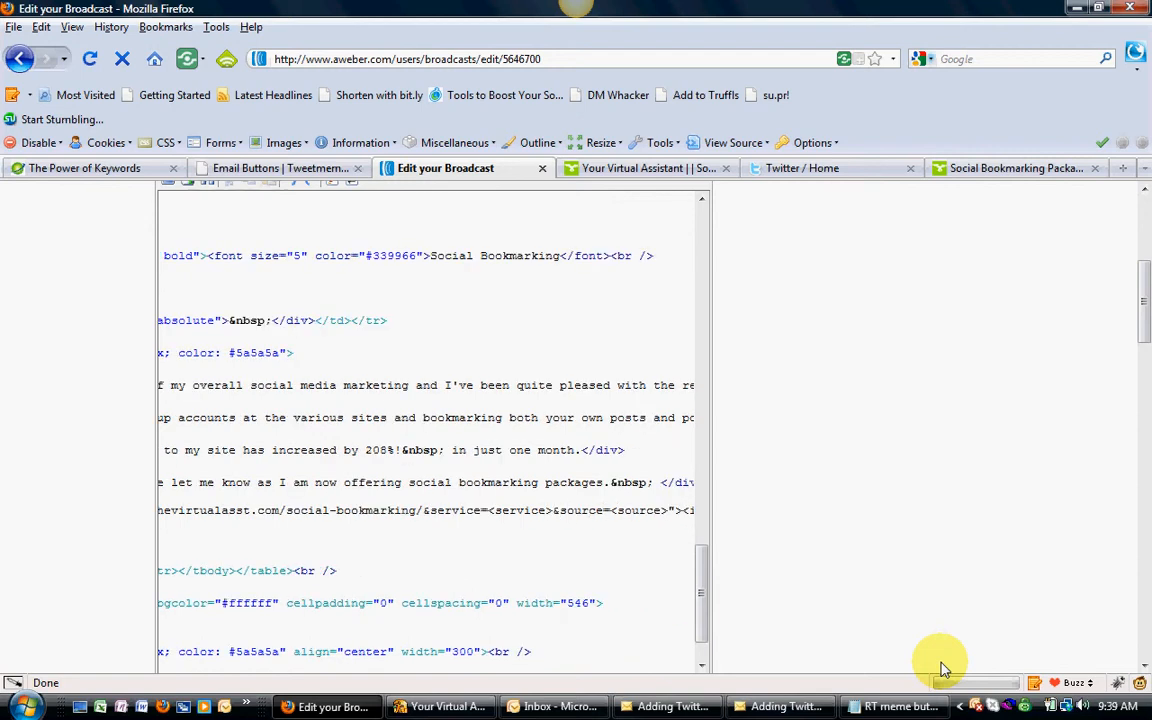
pyautogui.press('Delete')
pyautogui.press('Delete')
pyautogui.press('Delete')
pyautogui.press('Delete')
pyautogui.press('Delete')
pyautogui.press('Delete')
pyautogui.press('Delete')
pyautogui.write('mmangen')
pyautogui.press('Right')
pyautogui.press('Right')
pyautogui.press('Right')
pyautogui.press('Right')
pyautogui.press('Right')
pyautogui.press('Right')
pyautogui.press('Right')
pyautogui.press('Right')
pyautogui.press('Right')
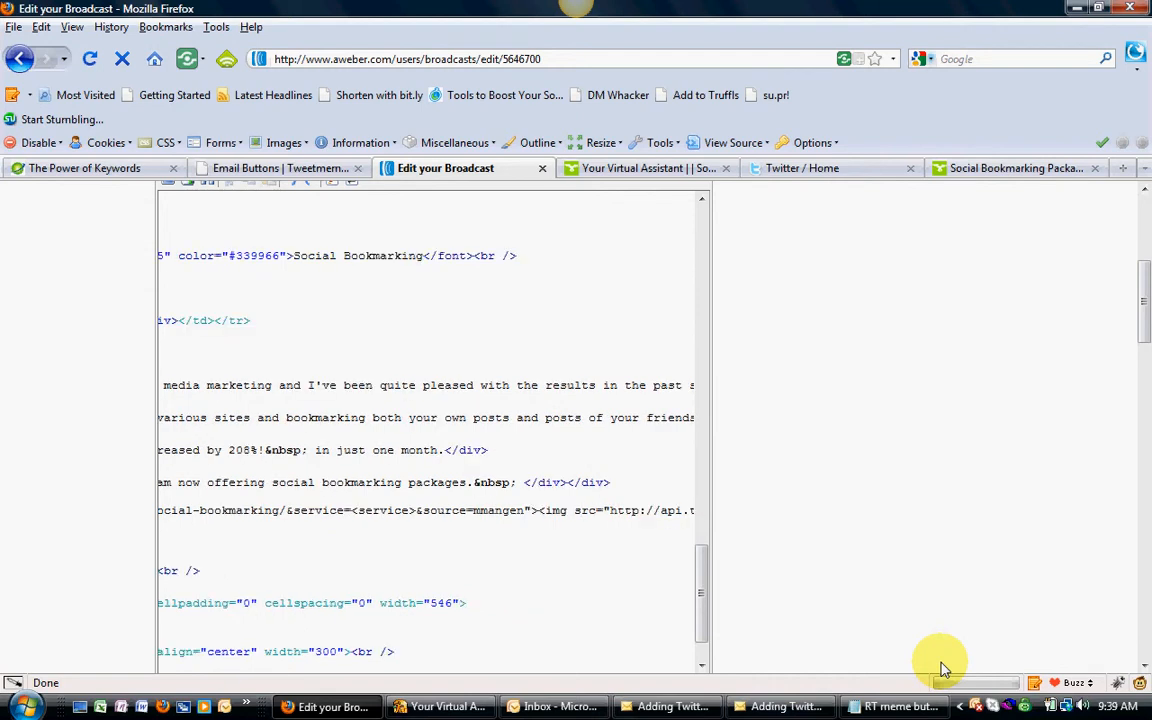
pyautogui.press('Right')
pyautogui.press('Right')
pyautogui.press('Right')
pyautogui.press('Right')
pyautogui.press('Right')
pyautogui.press('Right')
pyautogui.press('Right')
pyautogui.press('Right')
pyautogui.press('Right')
pyautogui.press('Right')
pyautogui.press('Right')
pyautogui.press('Right')
pyautogui.press('Right')
pyautogui.press('Right')
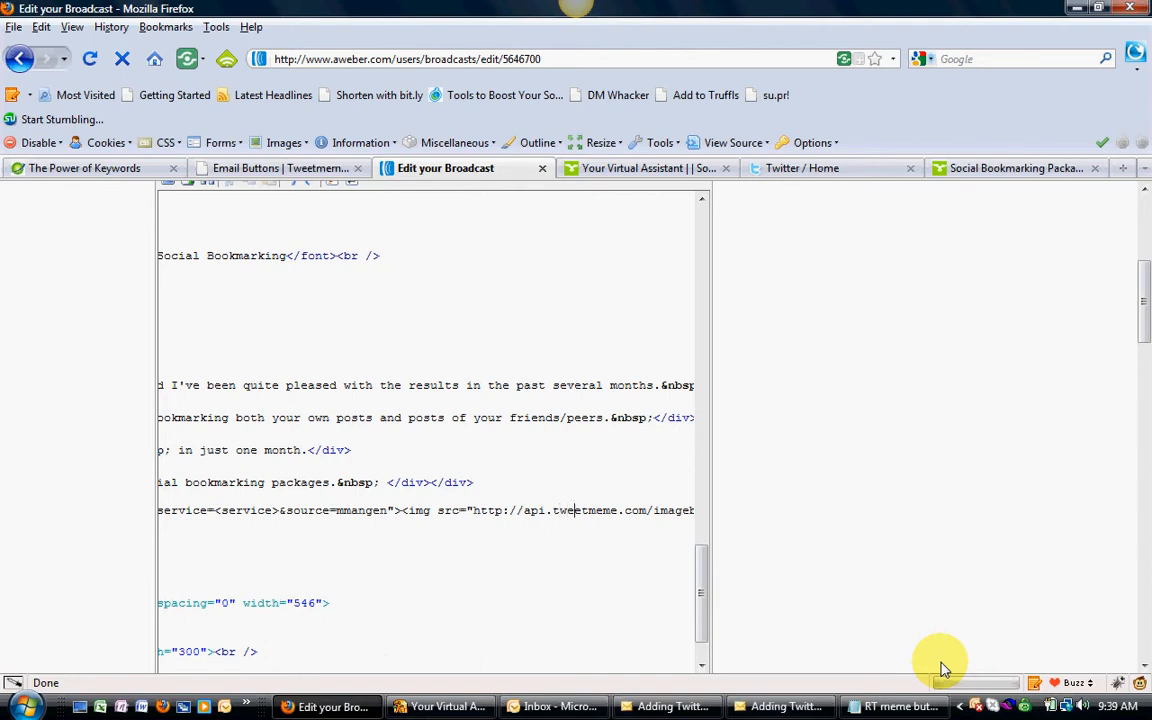
pyautogui.press('Right')
pyautogui.press('Right')
pyautogui.press('Right')
pyautogui.press('Right')
pyautogui.press('Right')
pyautogui.press('Right')
pyautogui.press('Right')
pyautogui.press('Right')
pyautogui.press('Right')
pyautogui.press('Right')
pyautogui.press('Right')
pyautogui.press('Right')
pyautogui.press('Right')
pyautogui.press('Right')
pyautogui.press('Right')
pyautogui.press('Right')
pyautogui.press('Right')
pyautogui.press('Right')
pyautogui.press('Right')
pyautogui.press('Right')
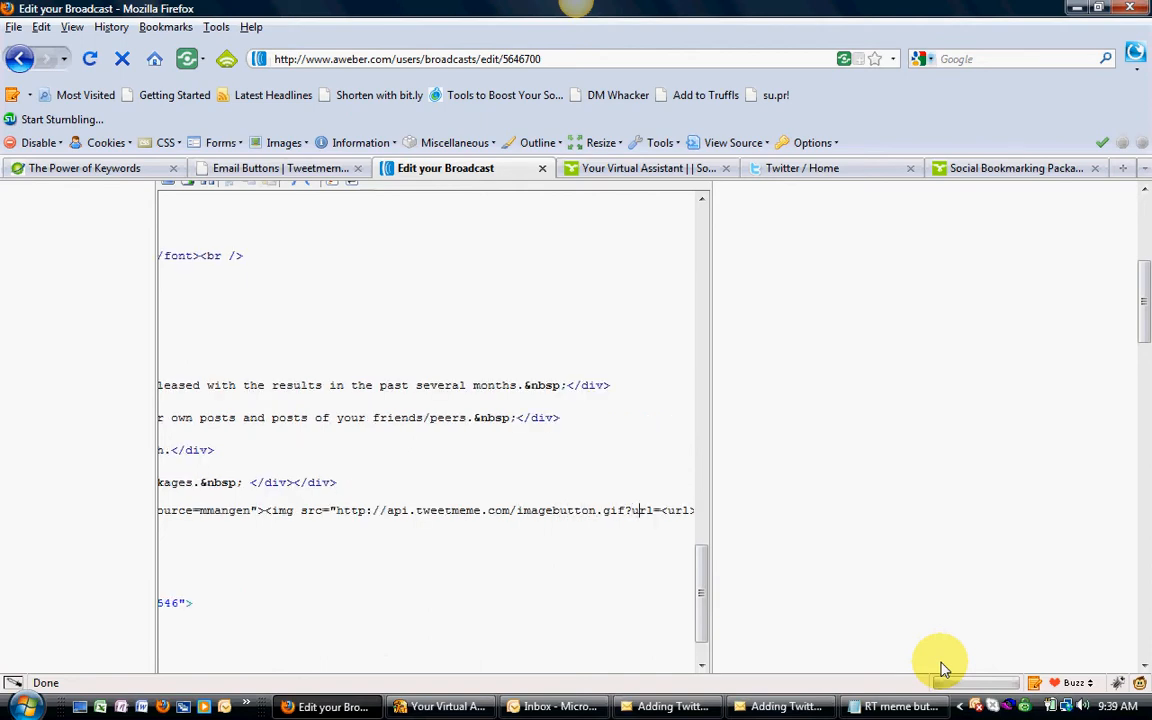
pyautogui.press('Delete')
pyautogui.hotkey('ctrl', 'v')
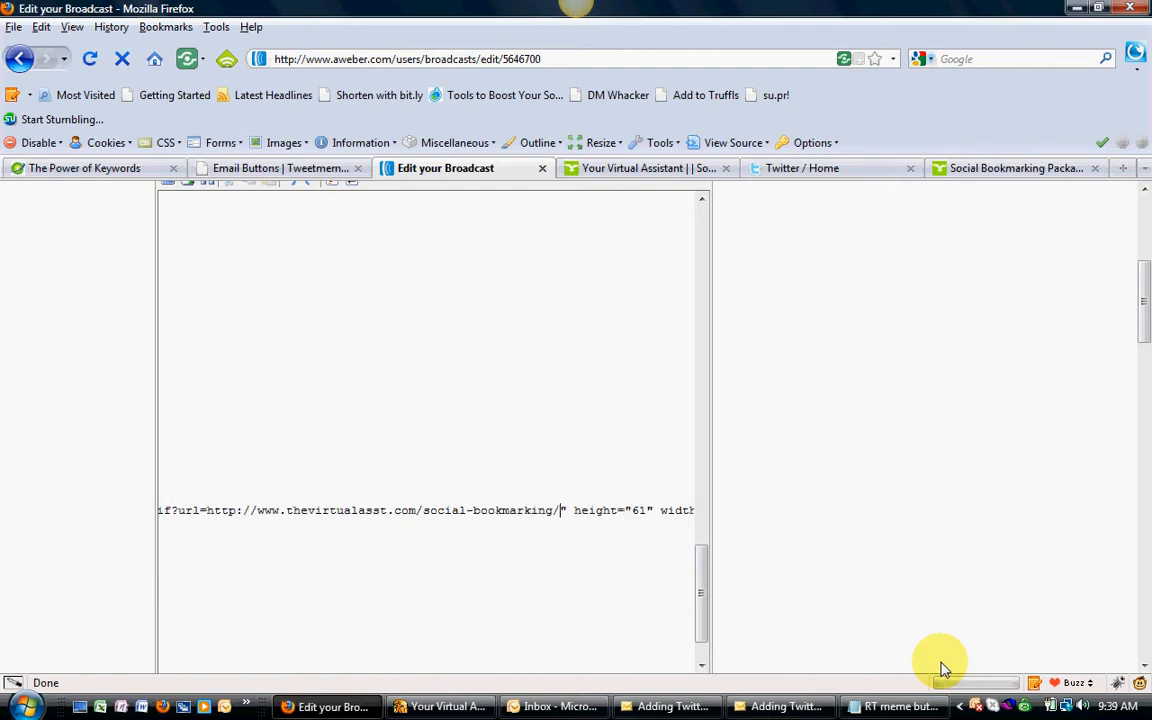
# Show the HTML message in Design view and check the tweet button below the Social Bookmarking text
pyautogui.scroll(-10, 836, 360)
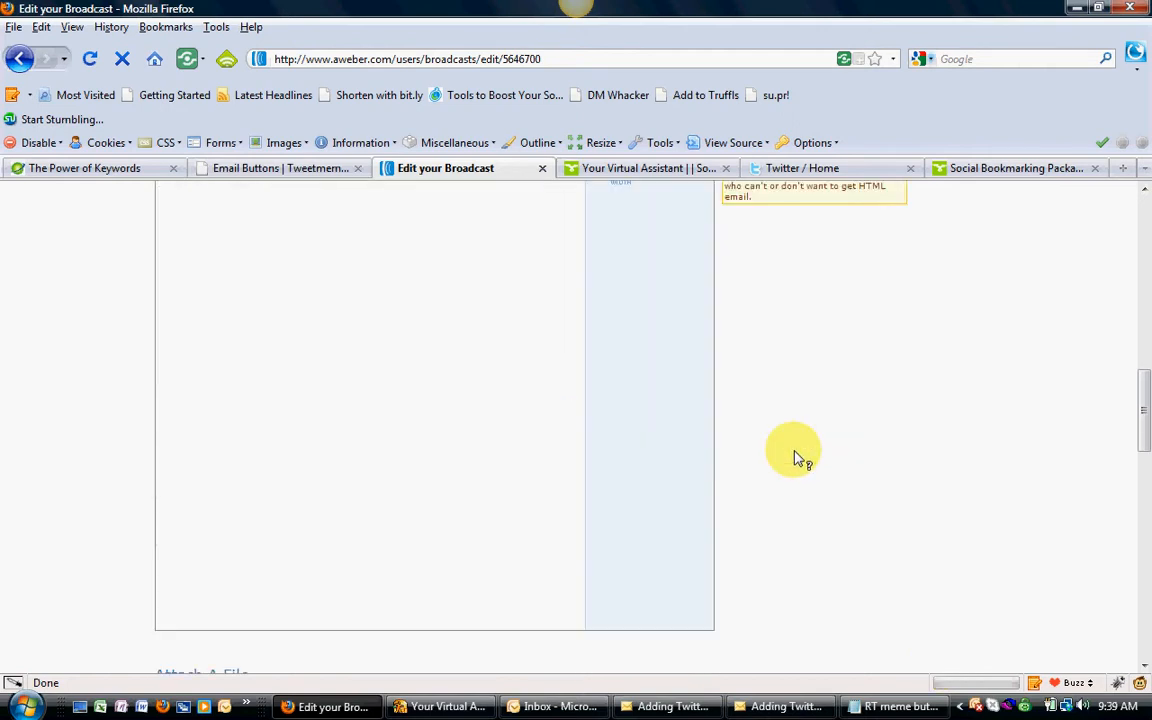
pyautogui.scroll(5, 792, 452)
pyautogui.click(199, 388)
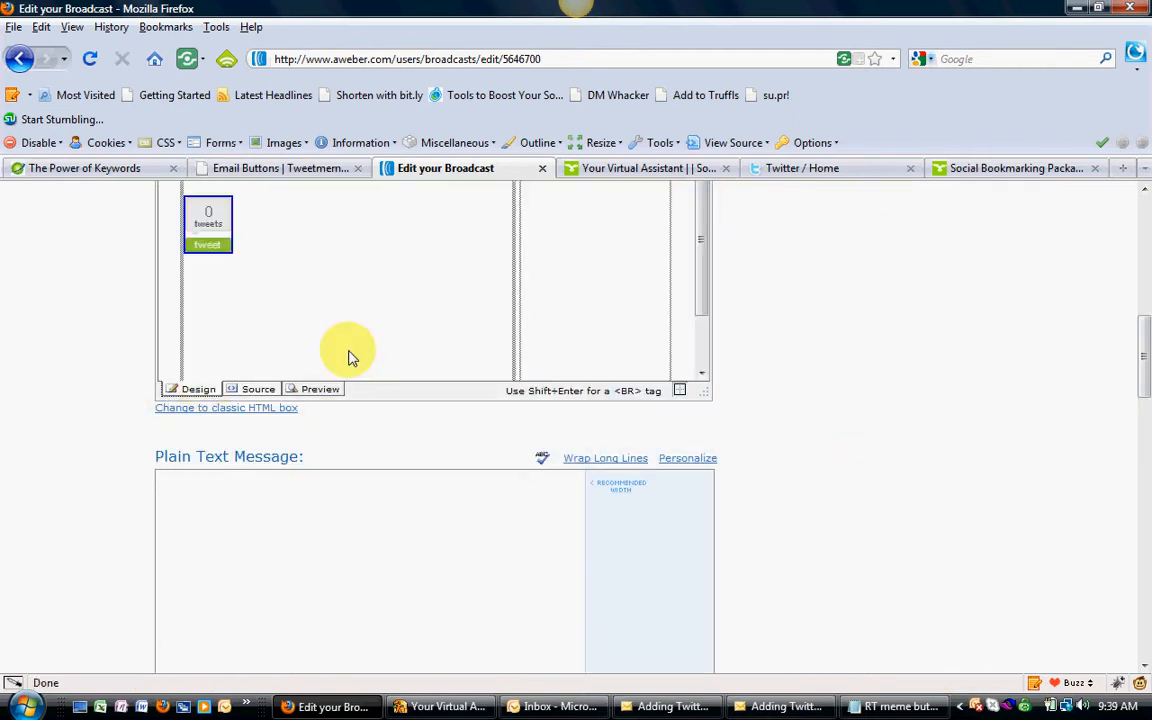
pyautogui.scroll(5, 350, 340)
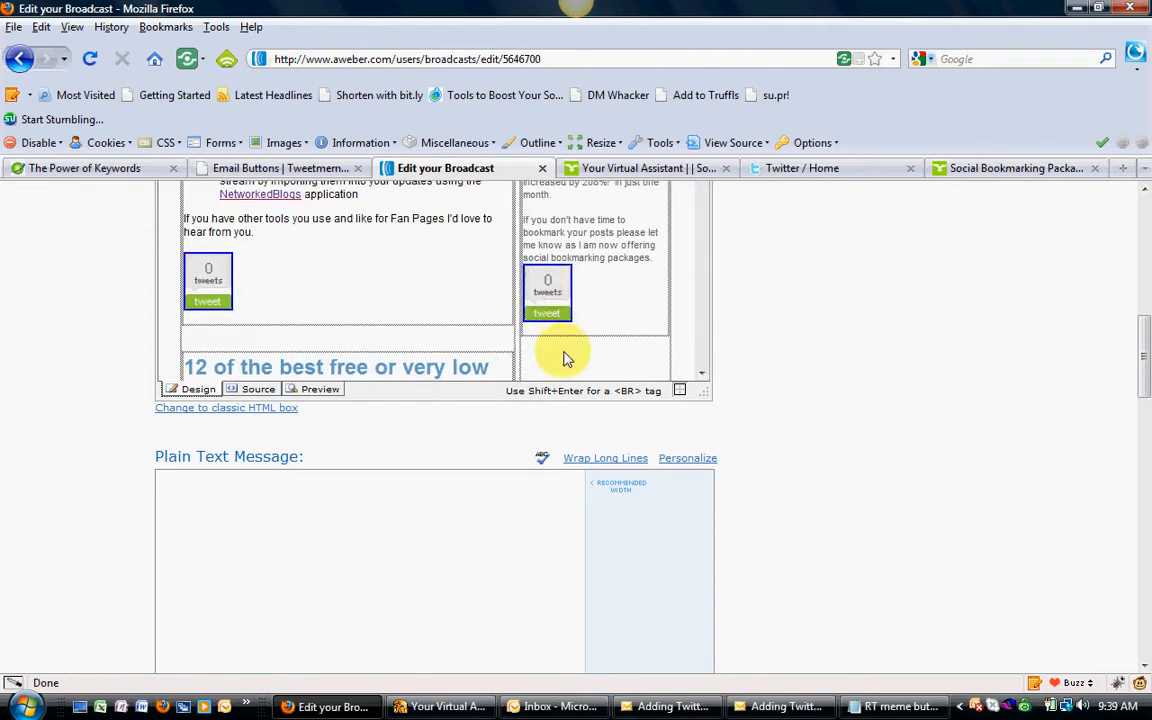
pyautogui.scroll(-3, 580, 355)
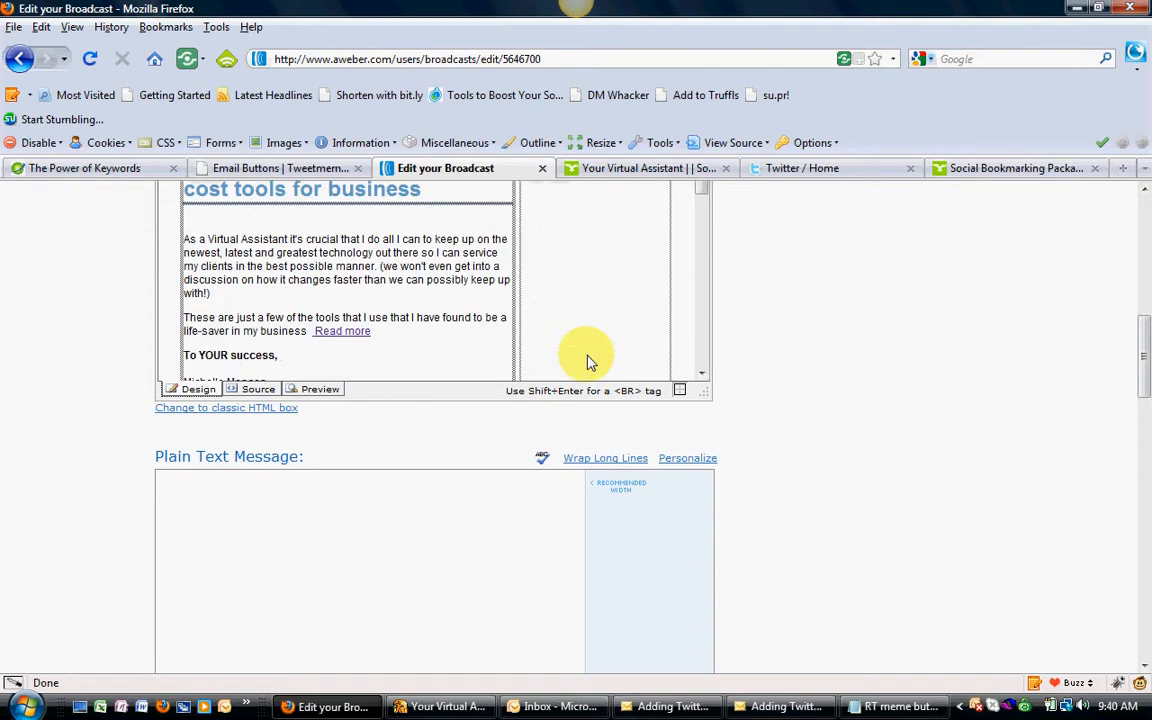
# Save the broadcast message and send a test copy of it to the prefilled name and email address
pyautogui.scroll(-10, 930, 485)
pyautogui.scroll(-5, 921, 482)
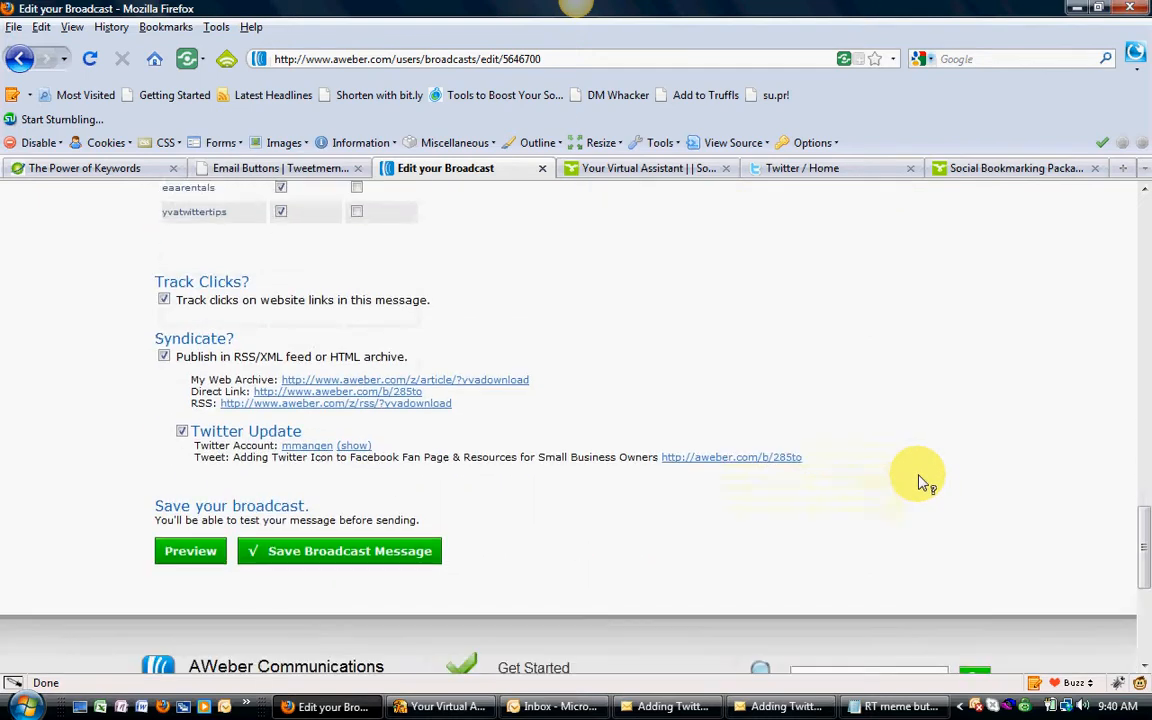
pyautogui.click(426, 452)
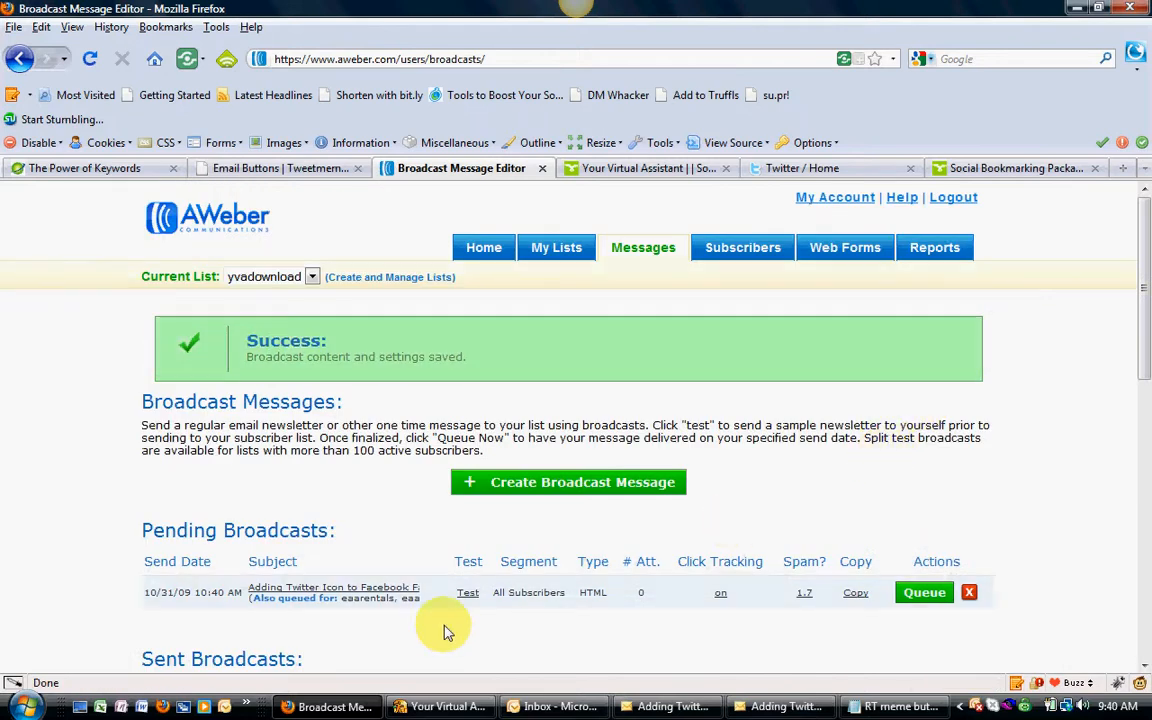
pyautogui.click(468, 594)
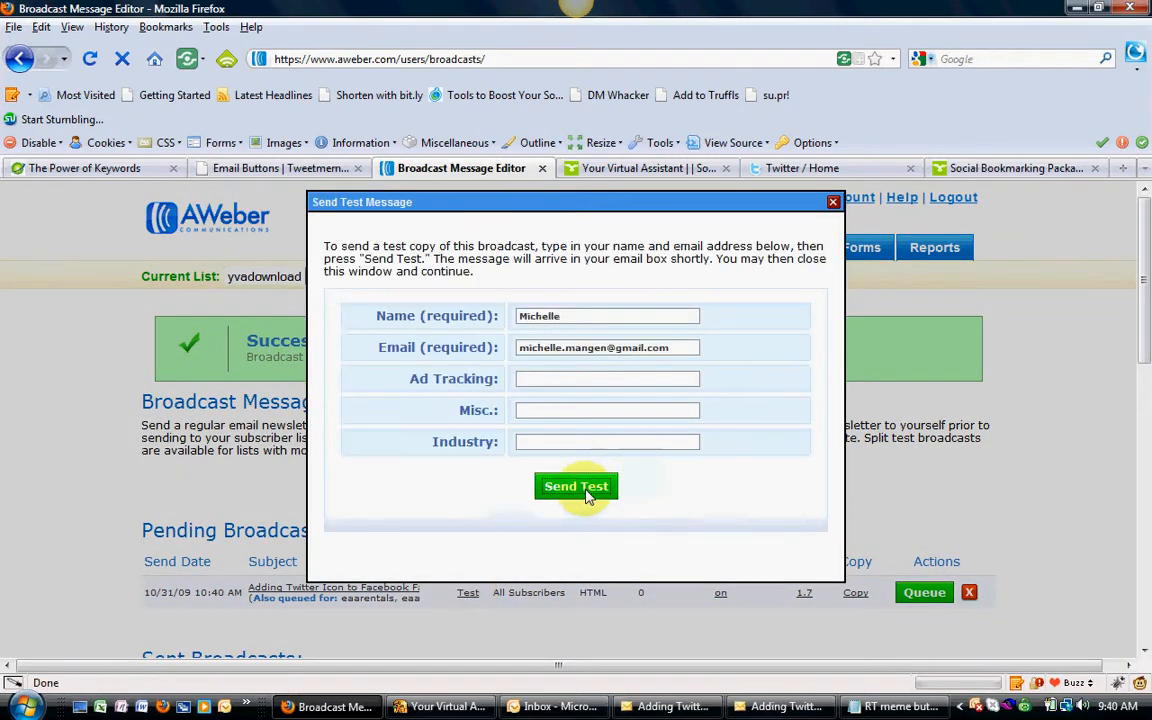
pyautogui.click(584, 492)
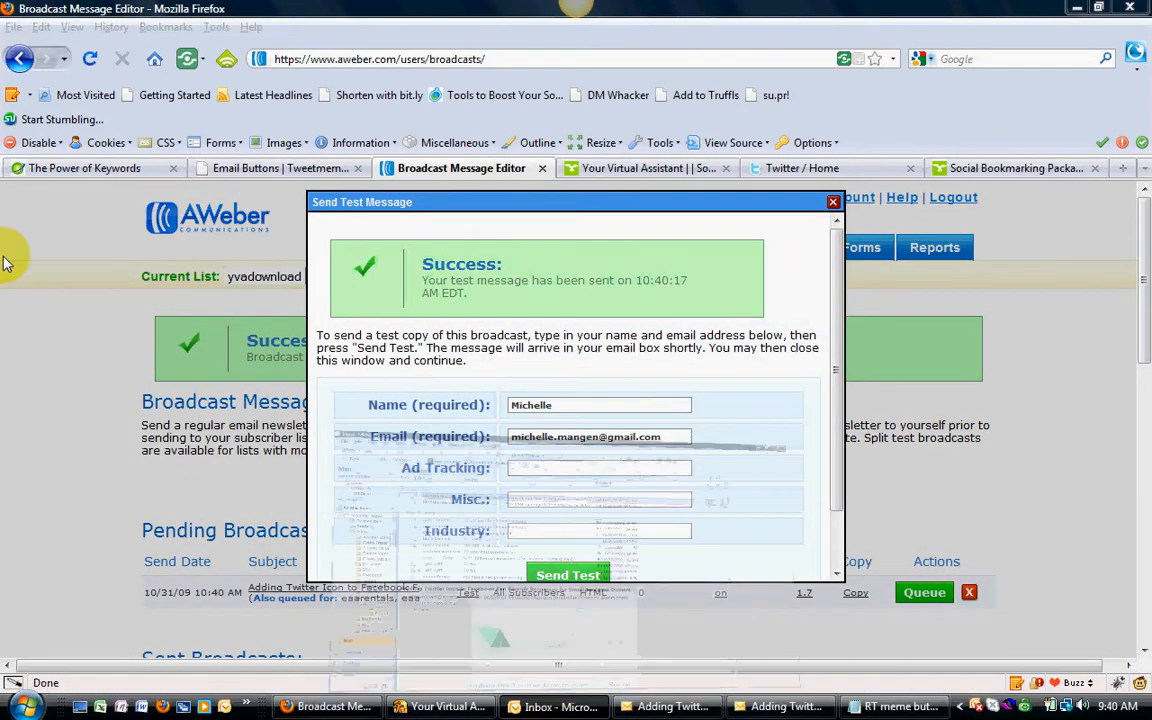
# Switch to the Outlook inbox and run Send/Receive to fetch the new test message
pyautogui.click(553, 706)
pyautogui.click(23, 29)
pyautogui.click(62, 306)
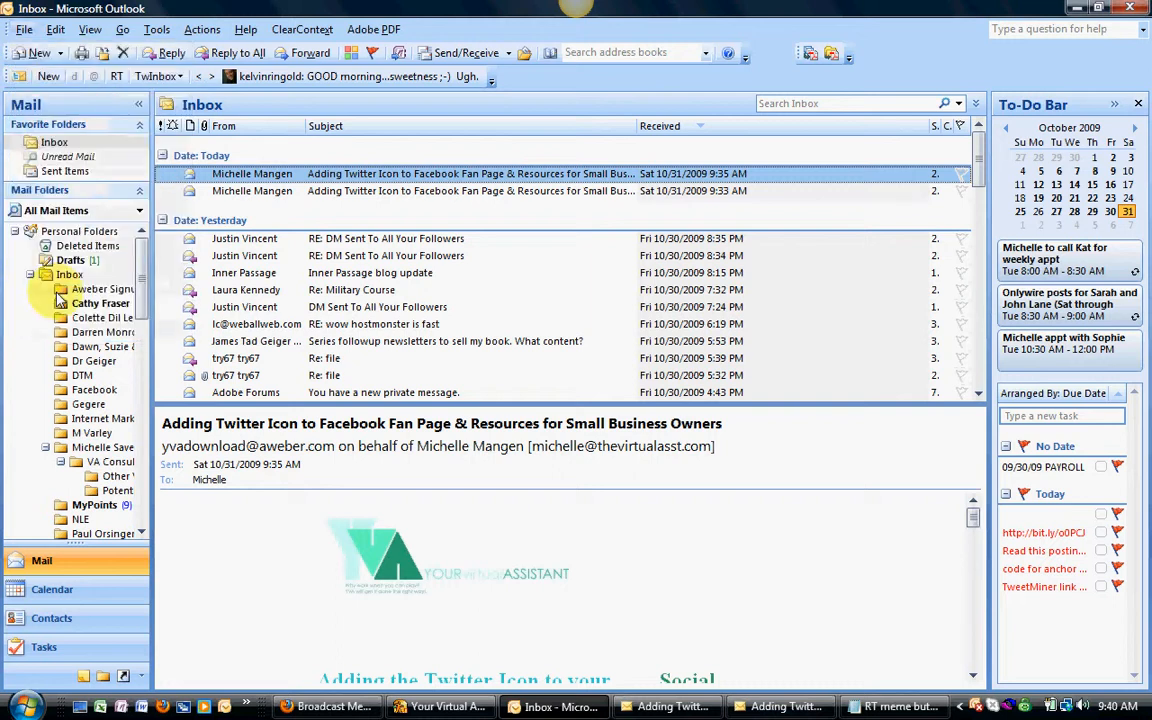
pyautogui.click(474, 54)
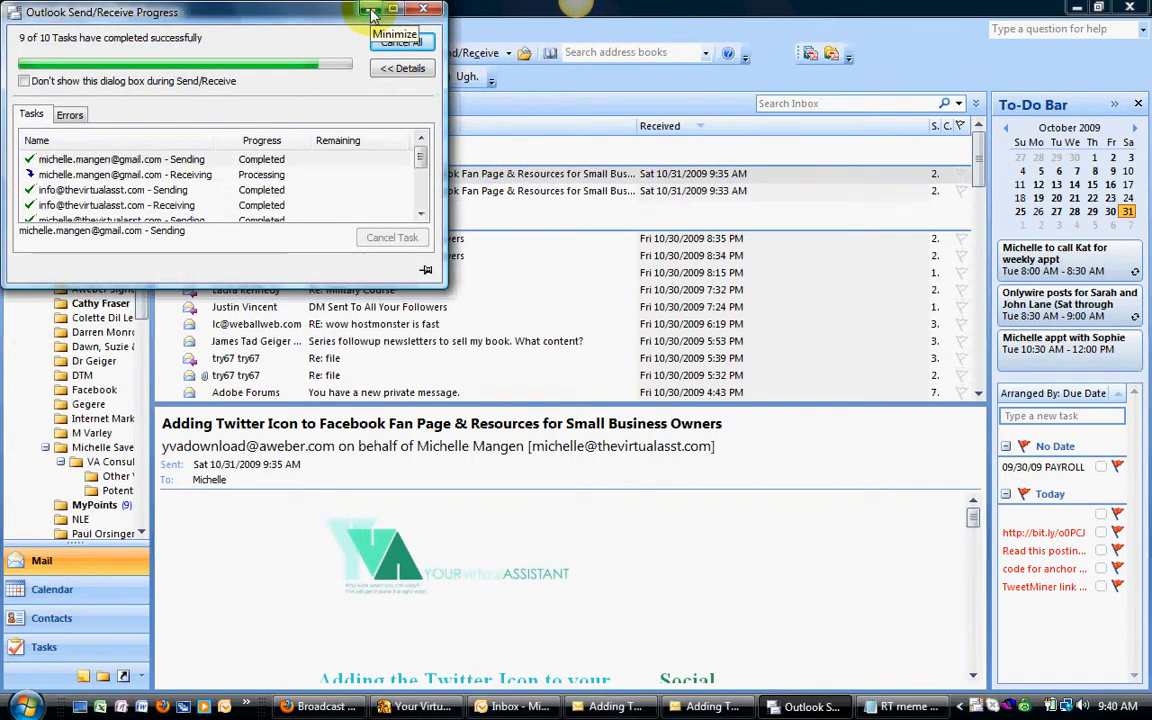
# Try the tweet button in the 9:33 AM test email, closing the Twitter page and the Send Test Message dialog
pyautogui.click(604, 707)
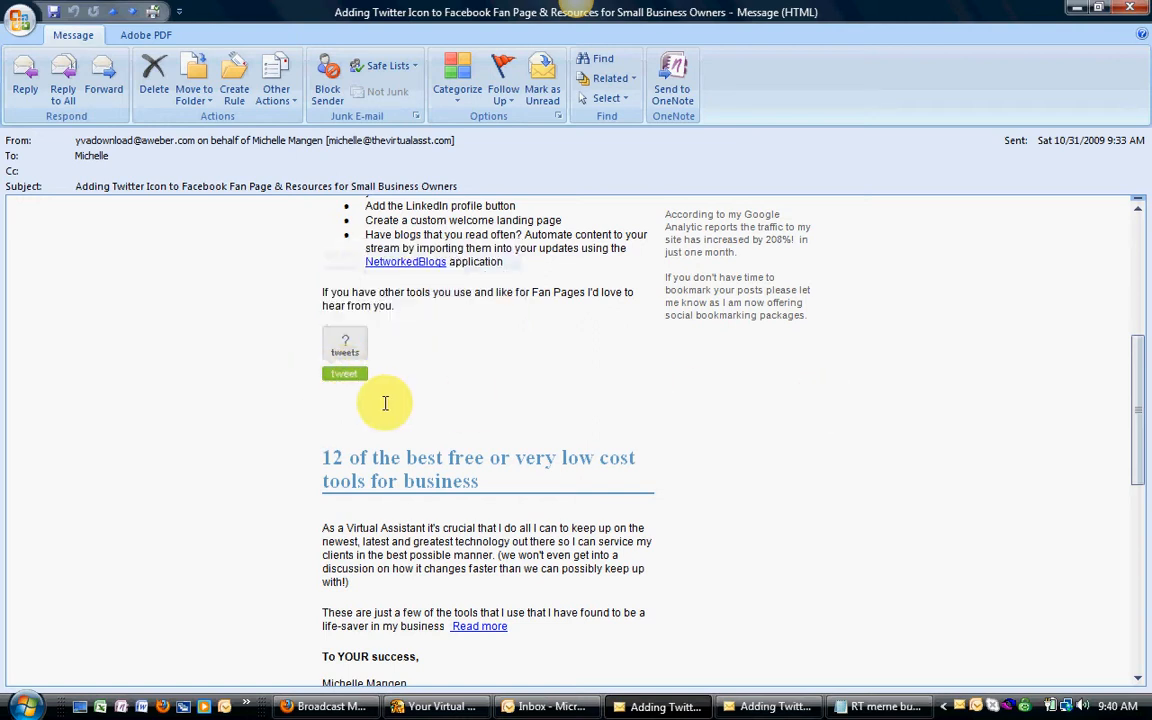
pyautogui.click(346, 376)
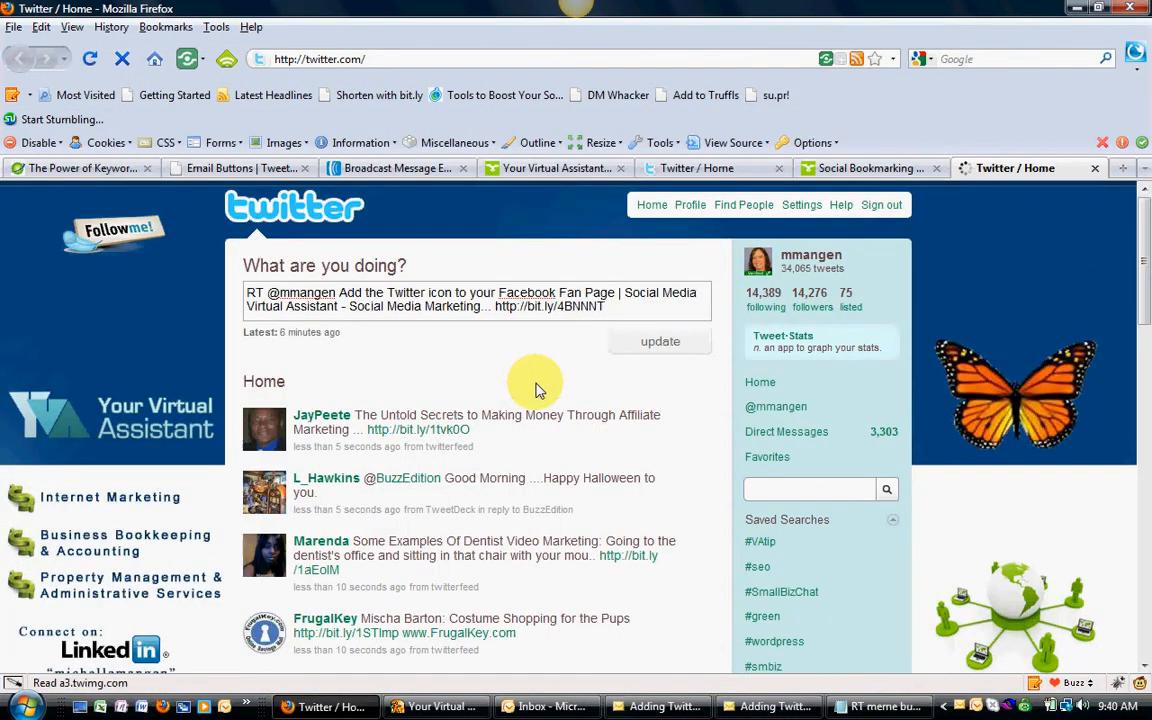
pyautogui.click(1095, 168)
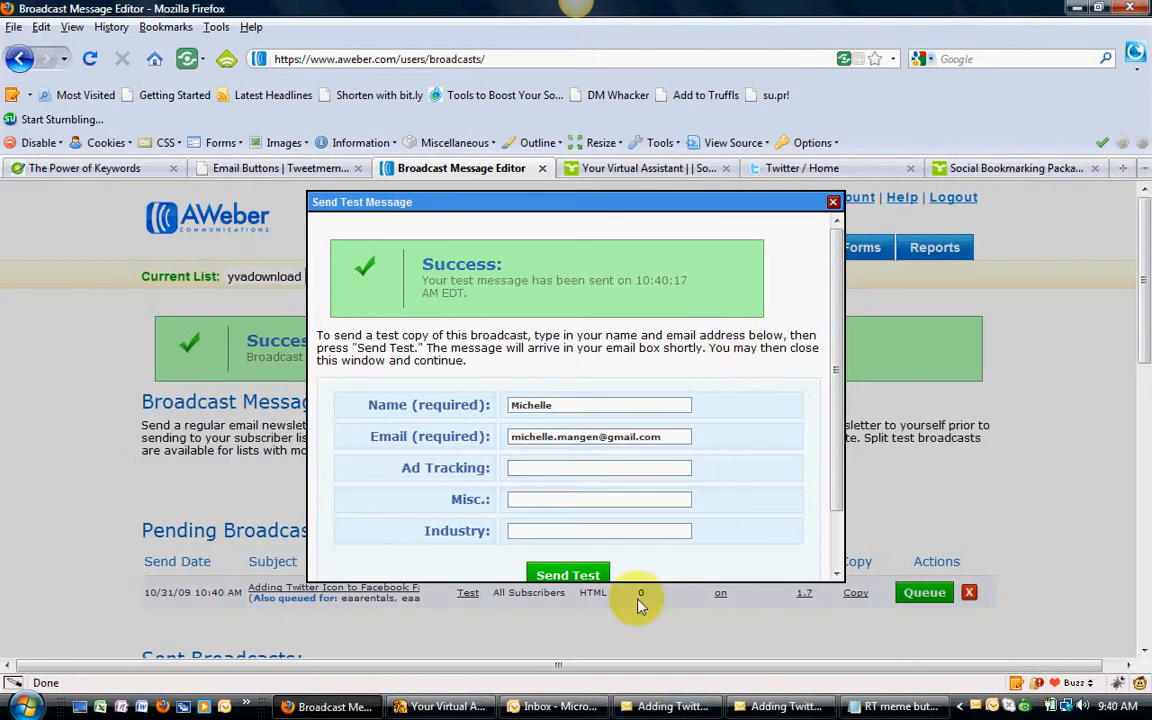
pyautogui.click(833, 202)
# Return to the Outlook inbox and open the test email received at 9:40 AM
pyautogui.click(690, 712)
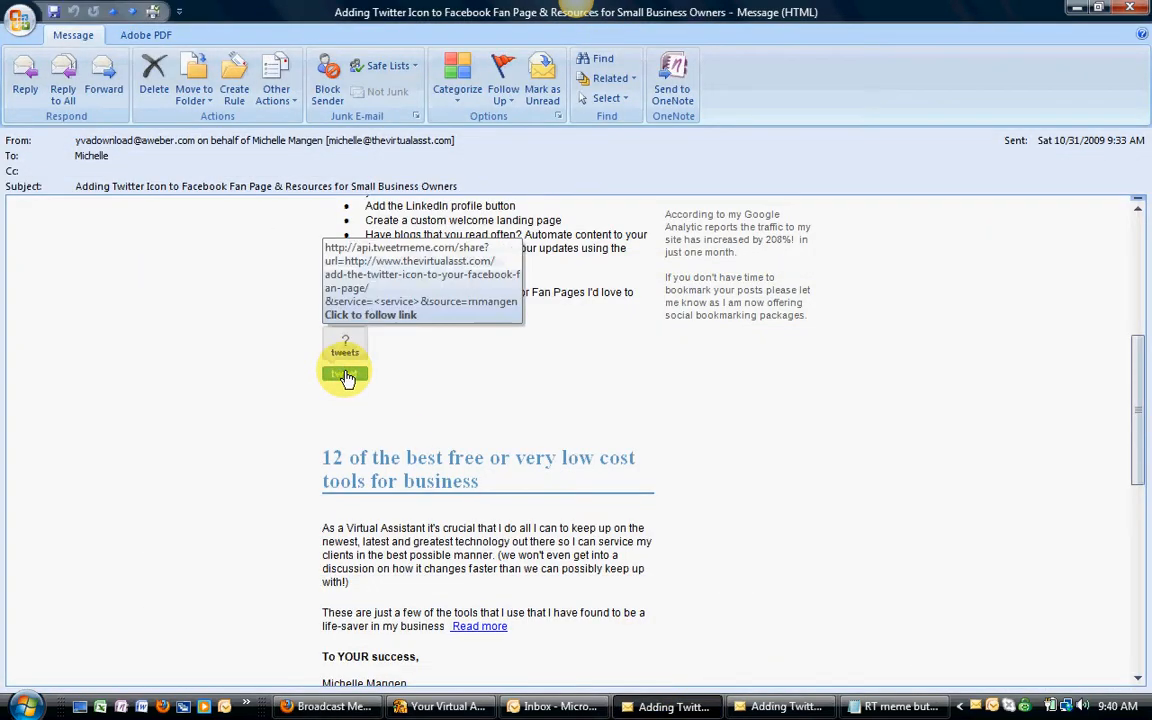
pyautogui.scroll(3, 707, 442)
pyautogui.click(528, 706)
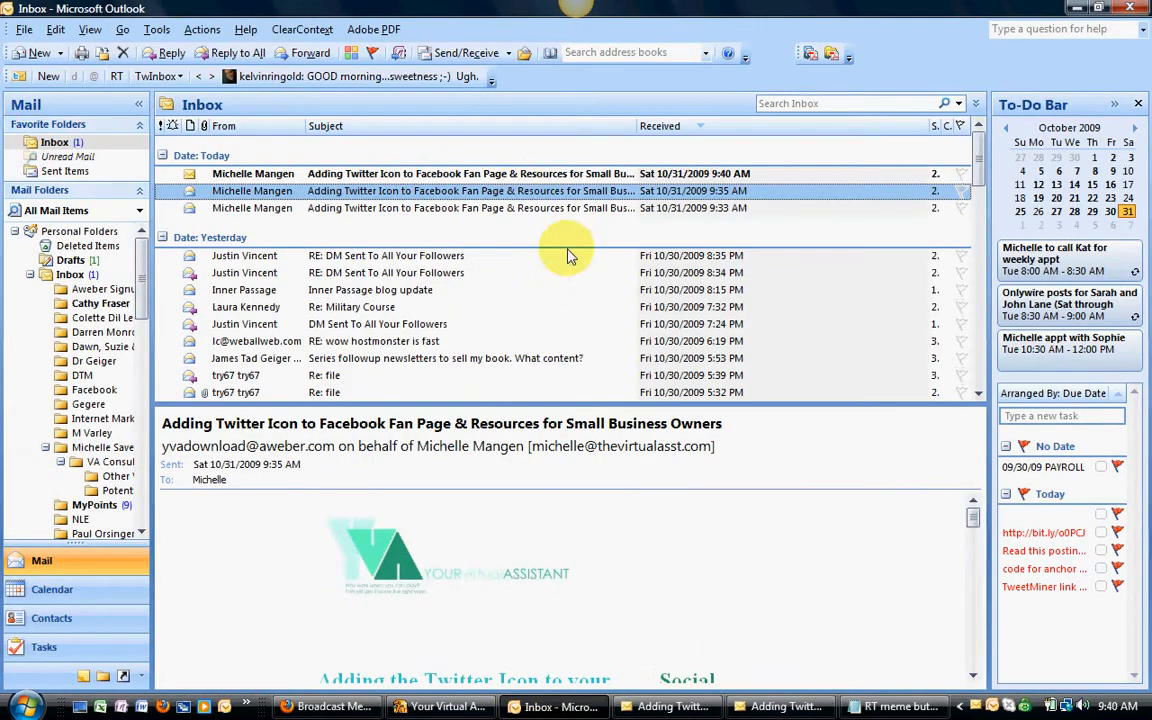
pyautogui.click(524, 180)
pyautogui.doubleClick(524, 180)
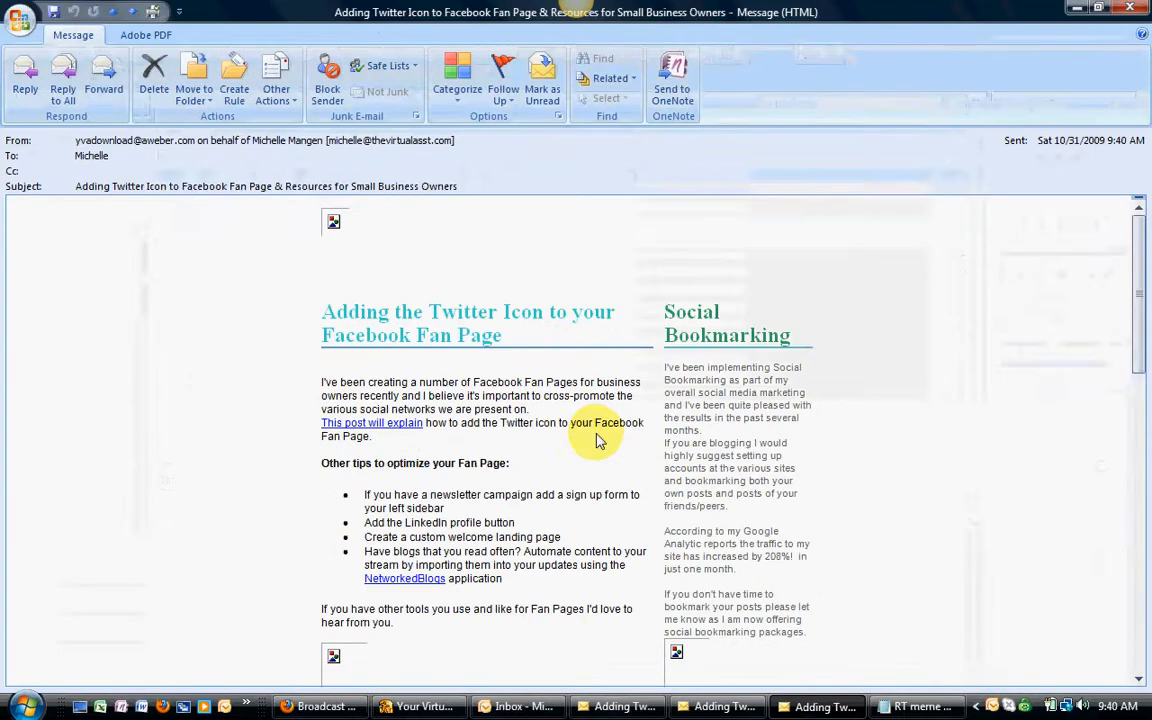
# Try the Social Bookmarking tweet button in the test email, check the retweet text on Twitter, and close that page
pyautogui.scroll(-2, 598, 443)
pyautogui.scroll(-2, 598, 443)
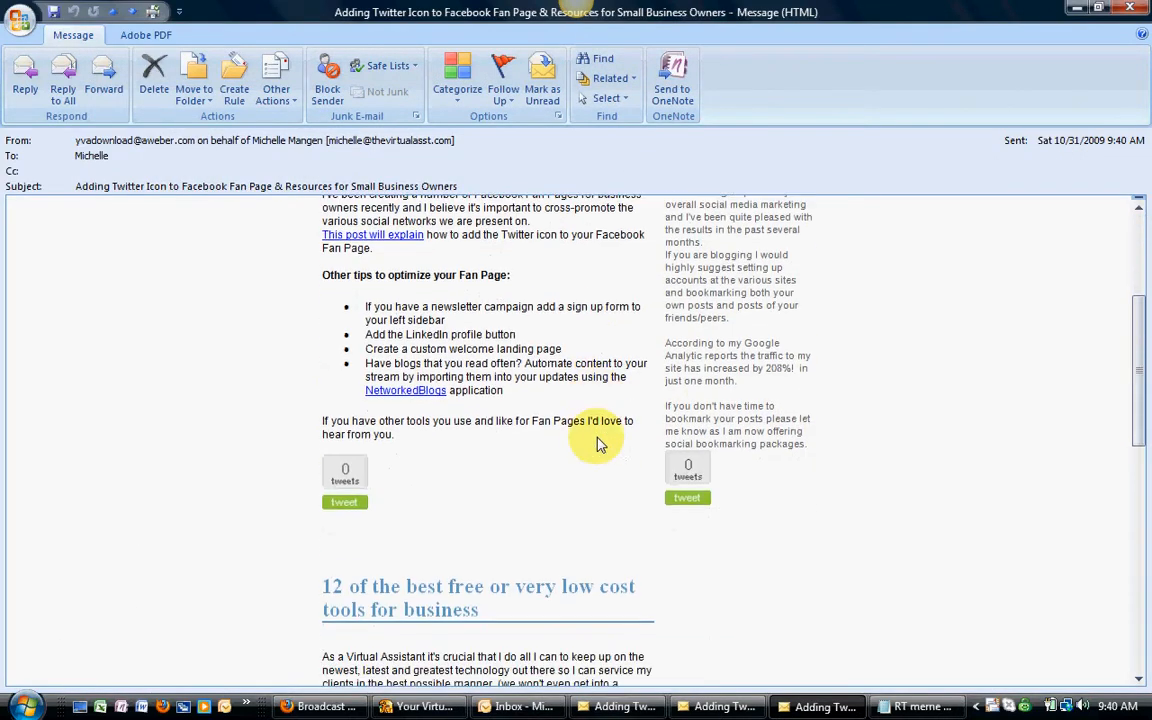
pyautogui.click(688, 500)
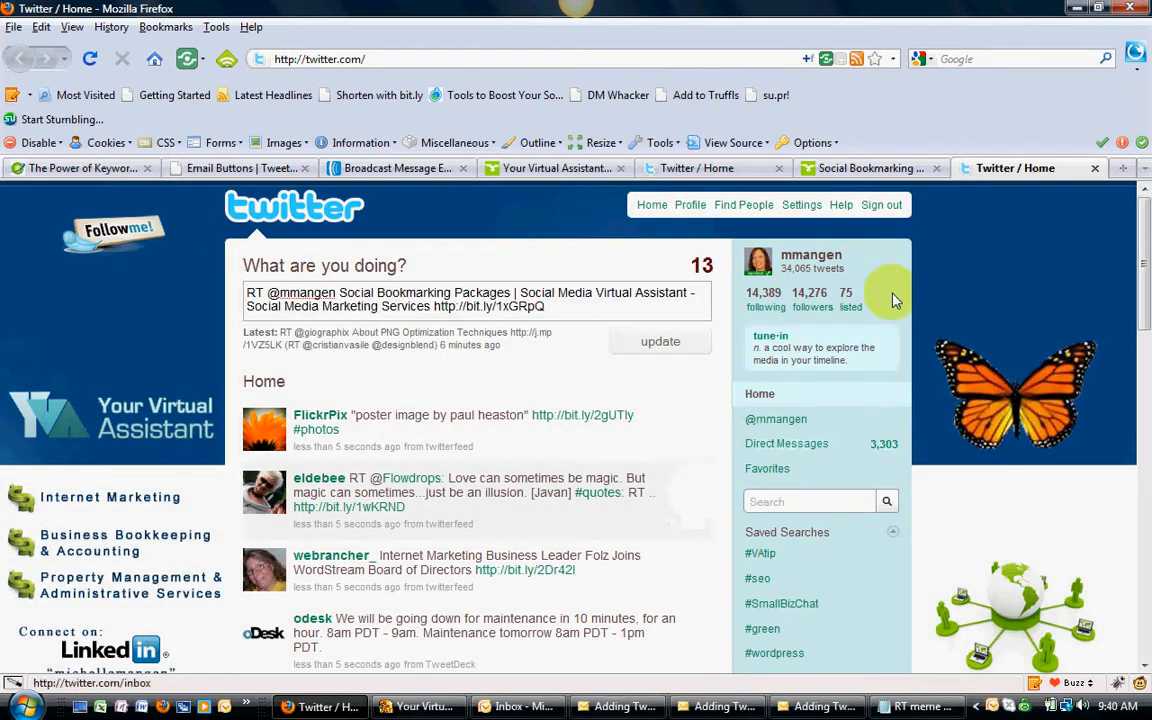
pyautogui.click(1095, 168)
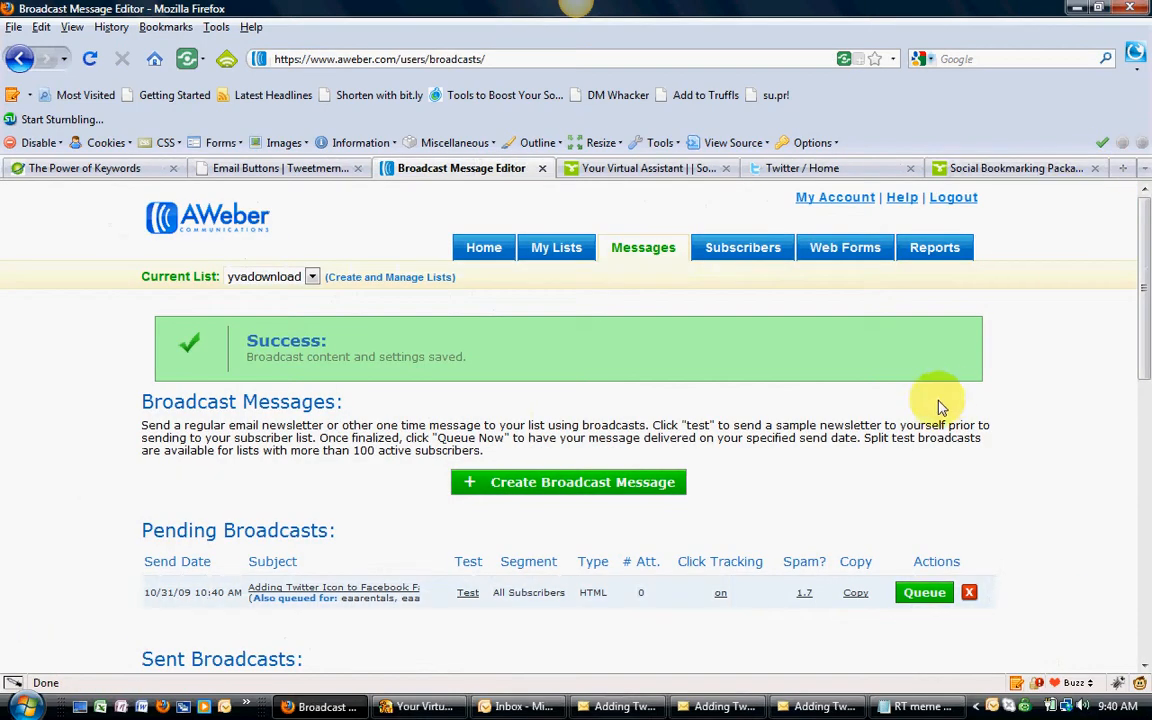
# Reopen the pending broadcast about adding the Twitter icon to a Facebook Fan Page for editing
pyautogui.scroll(-3, 790, 430)
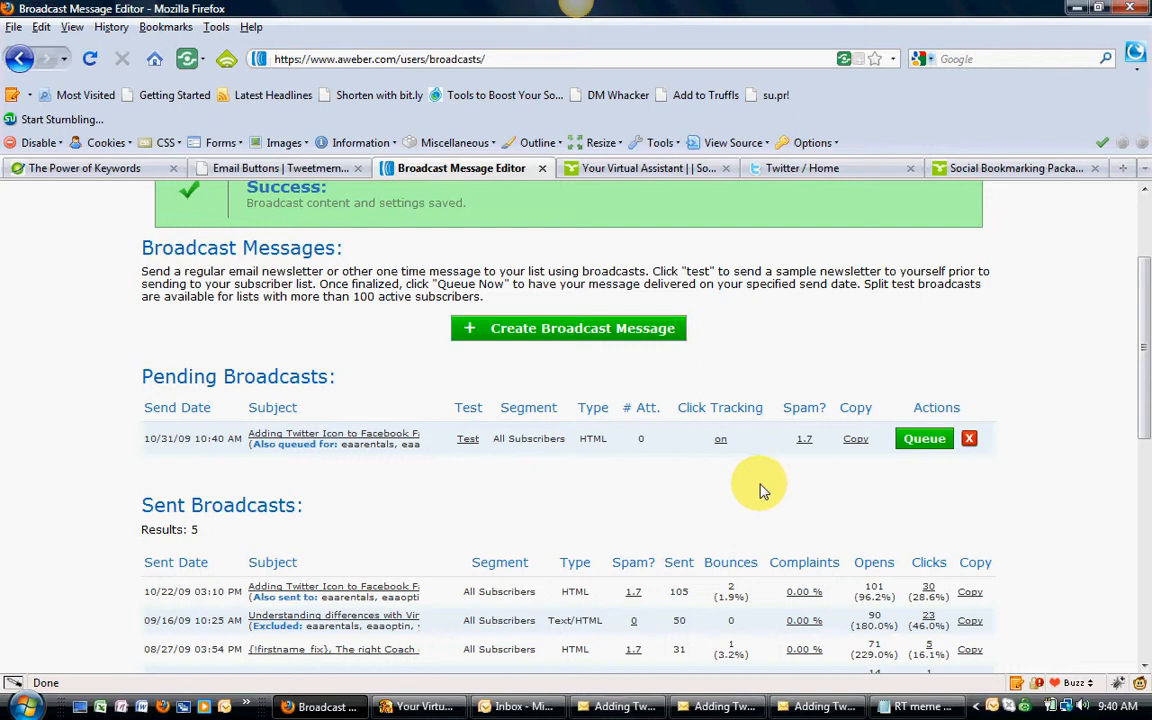
pyautogui.scroll(-1, 759, 483)
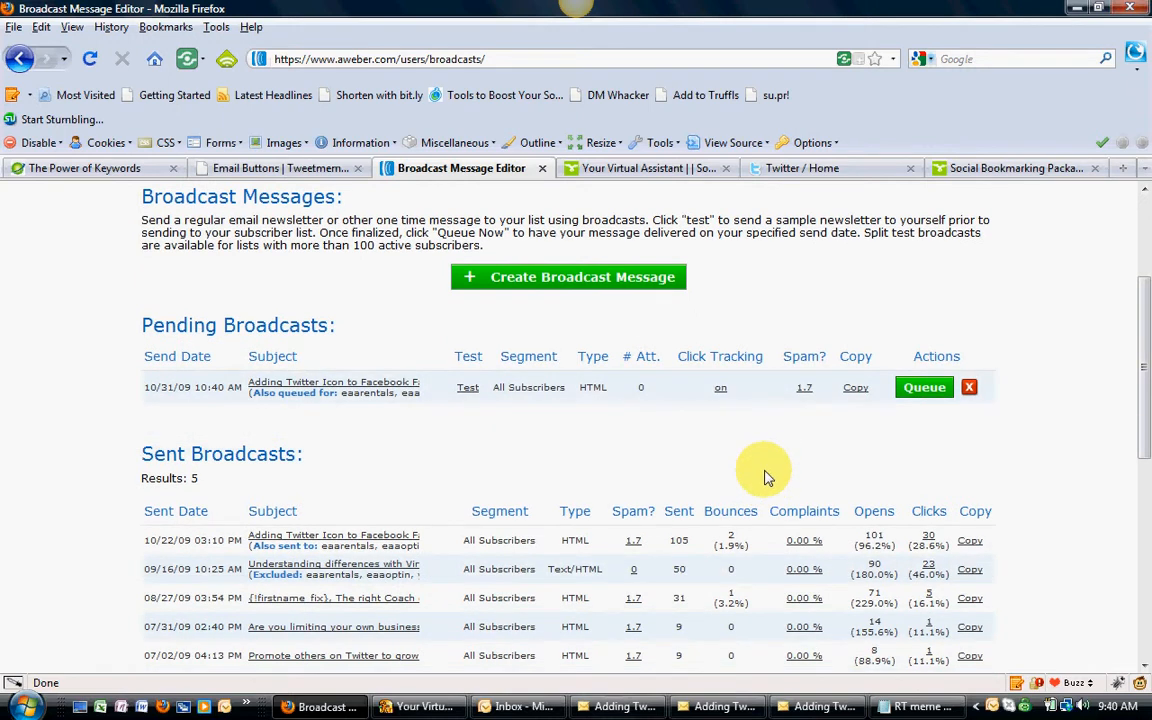
pyautogui.click(410, 386)
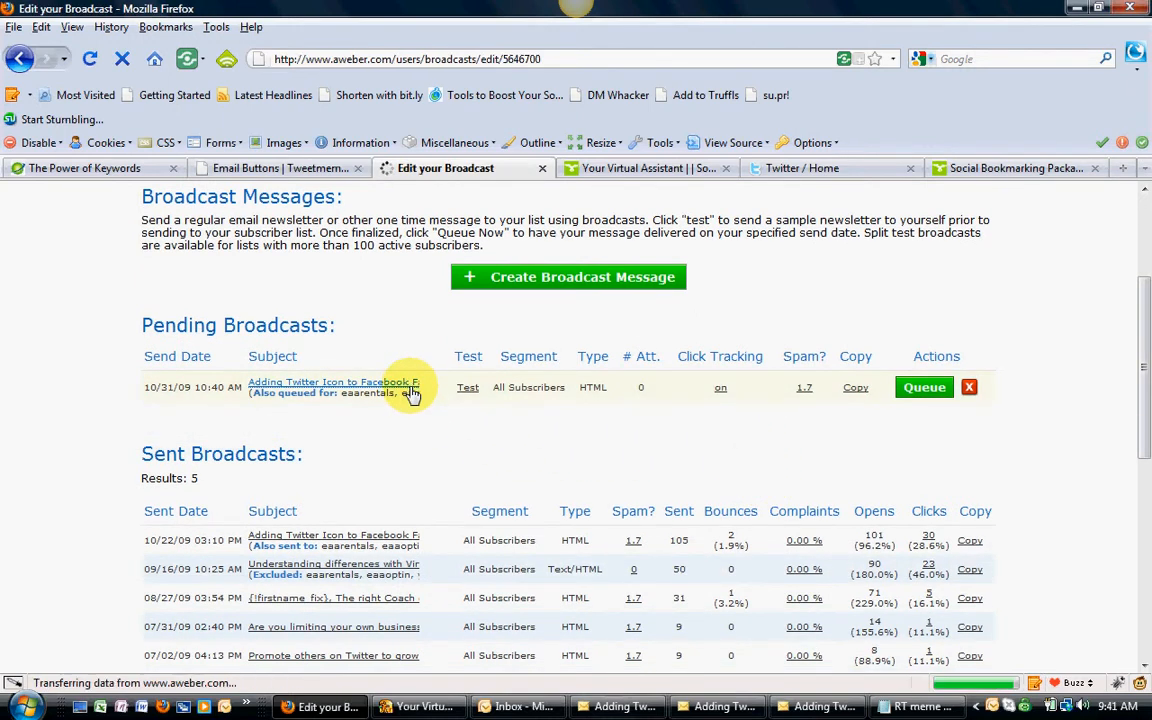
# View the newsletter's web version through the Direct Link in the Syndicate settings, and close it again
pyautogui.scroll(-10, 951, 535)
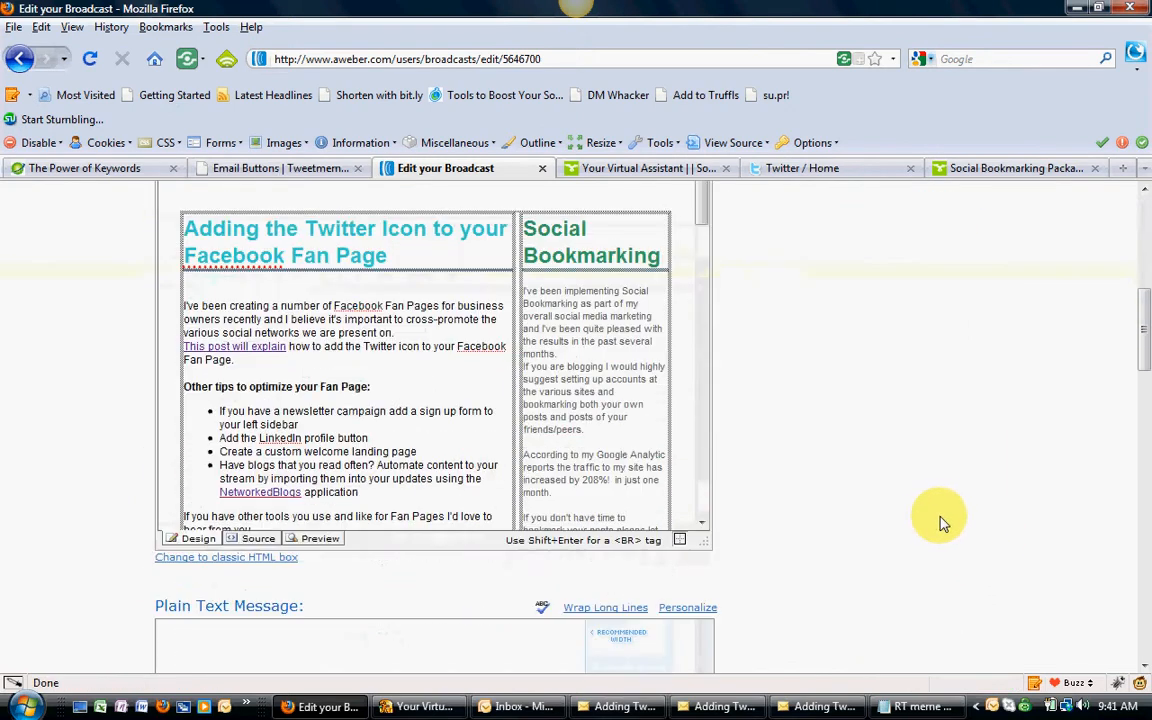
pyautogui.scroll(-10, 814, 508)
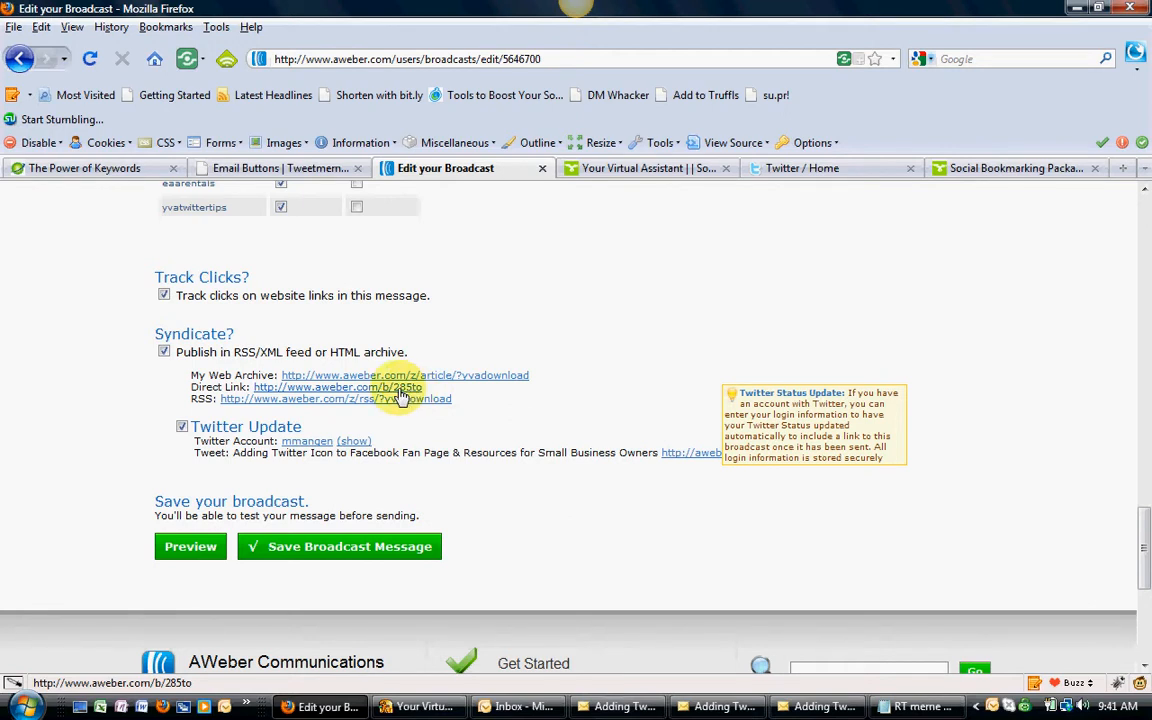
pyautogui.click(399, 392)
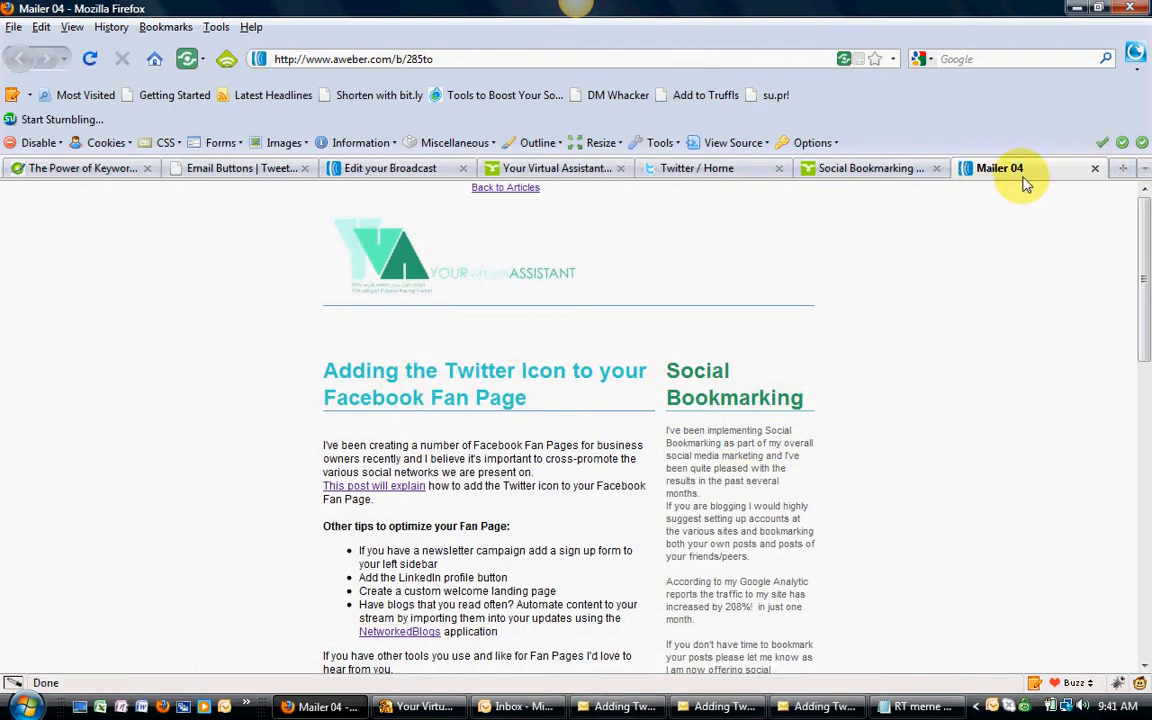
pyautogui.click(1095, 170)
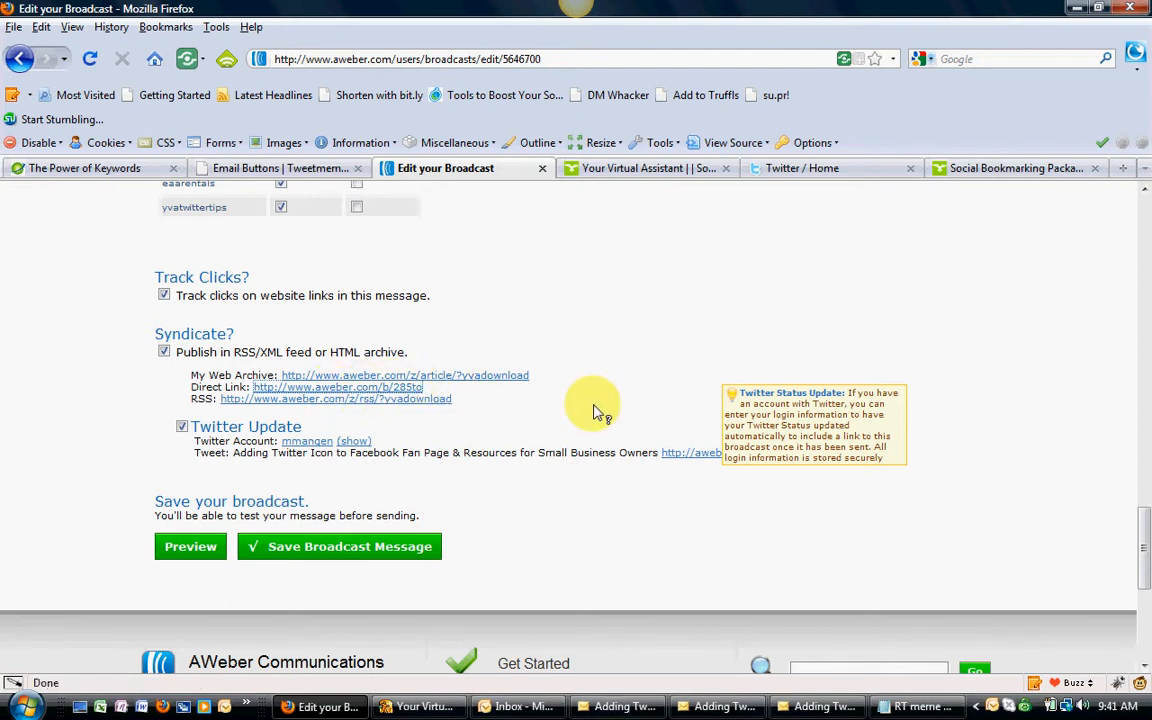
# Review the newsletter body in the broadcast editor, checking the tweet buttons under the Fan Page article, the Social Bookmarking section and the closing social links
pyautogui.scroll(15, 590, 410)
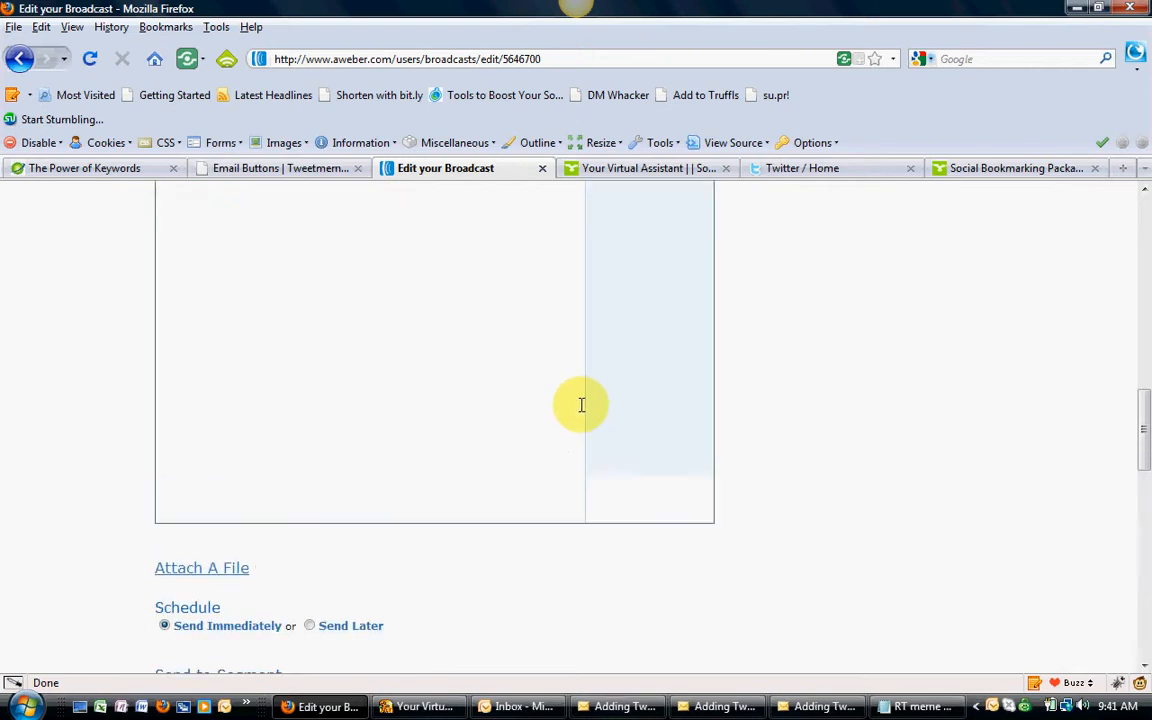
pyautogui.scroll(3, 574, 410)
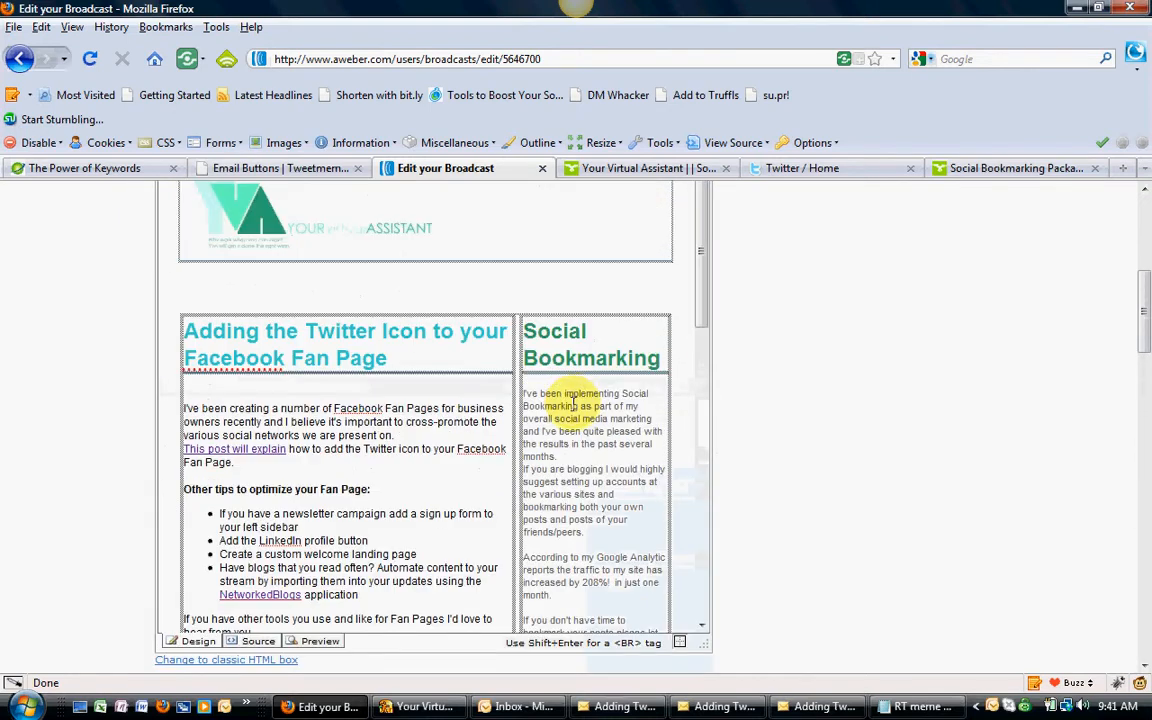
pyautogui.scroll(-5, 560, 395)
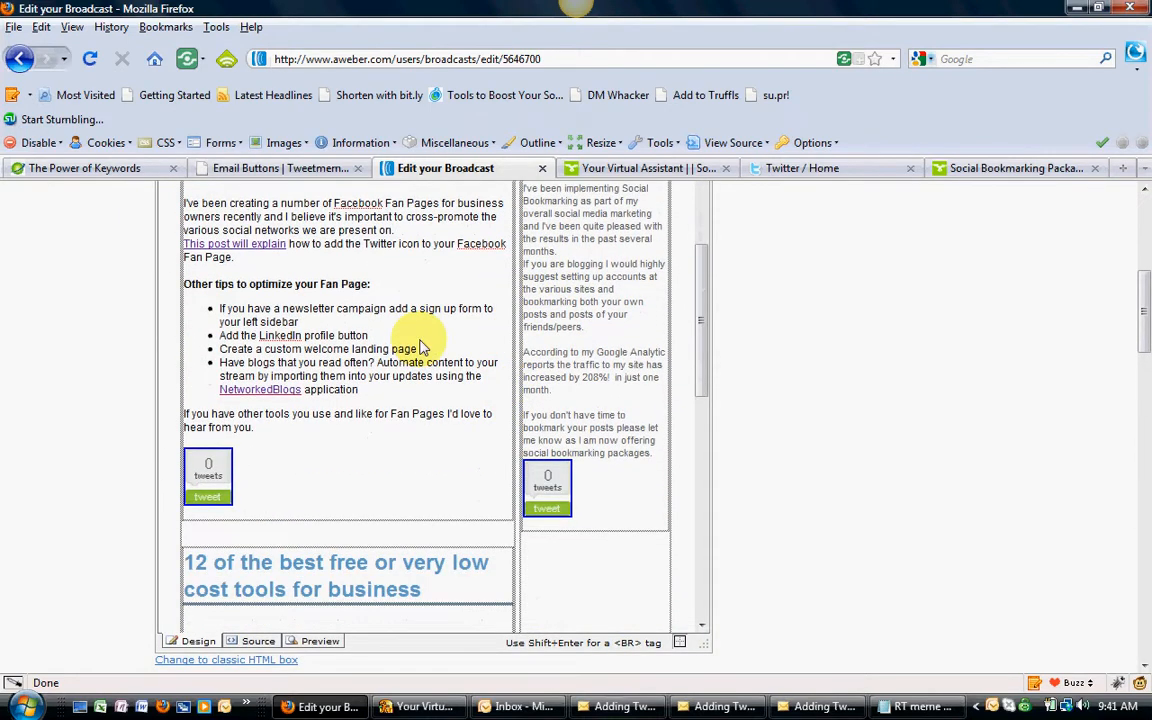
pyautogui.scroll(2, 420, 347)
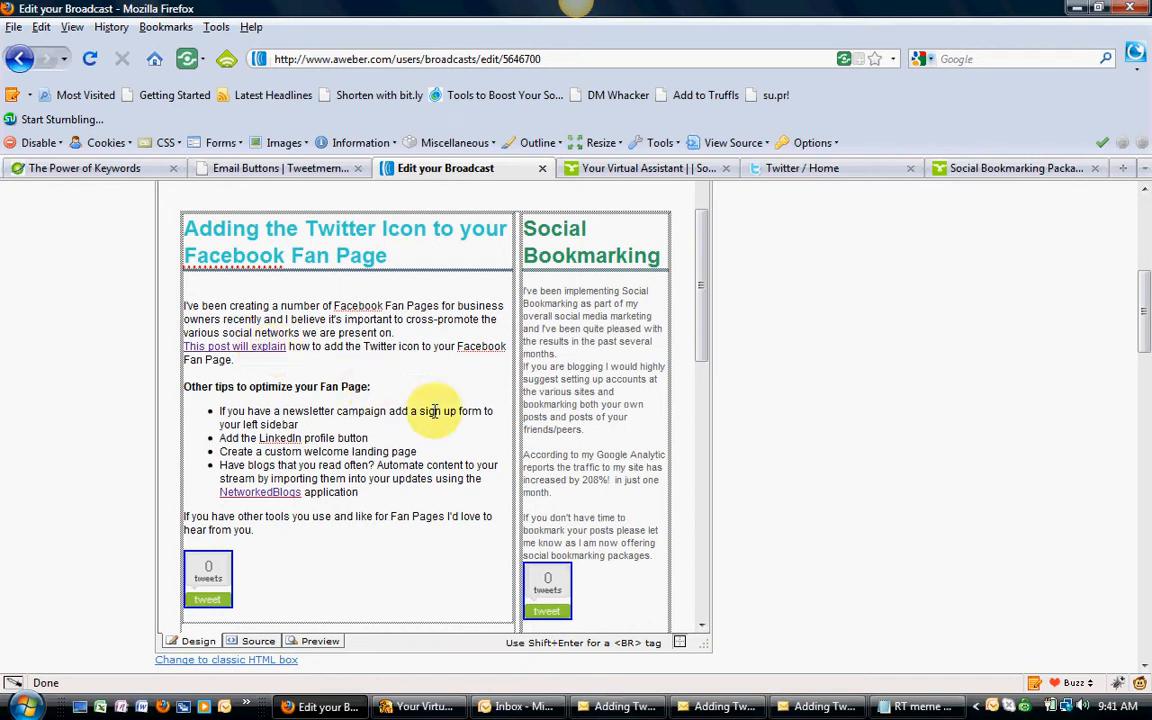
pyautogui.scroll(-2, 432, 418)
pyautogui.scroll(2, 430, 412)
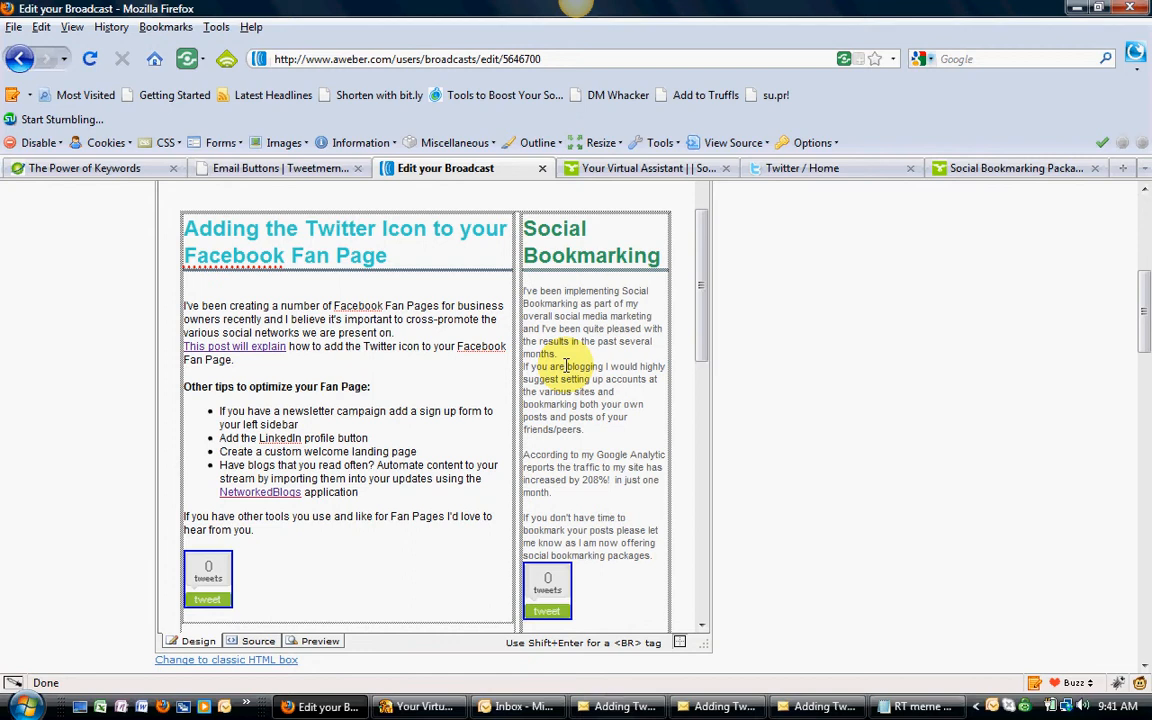
pyautogui.scroll(-10, 572, 362)
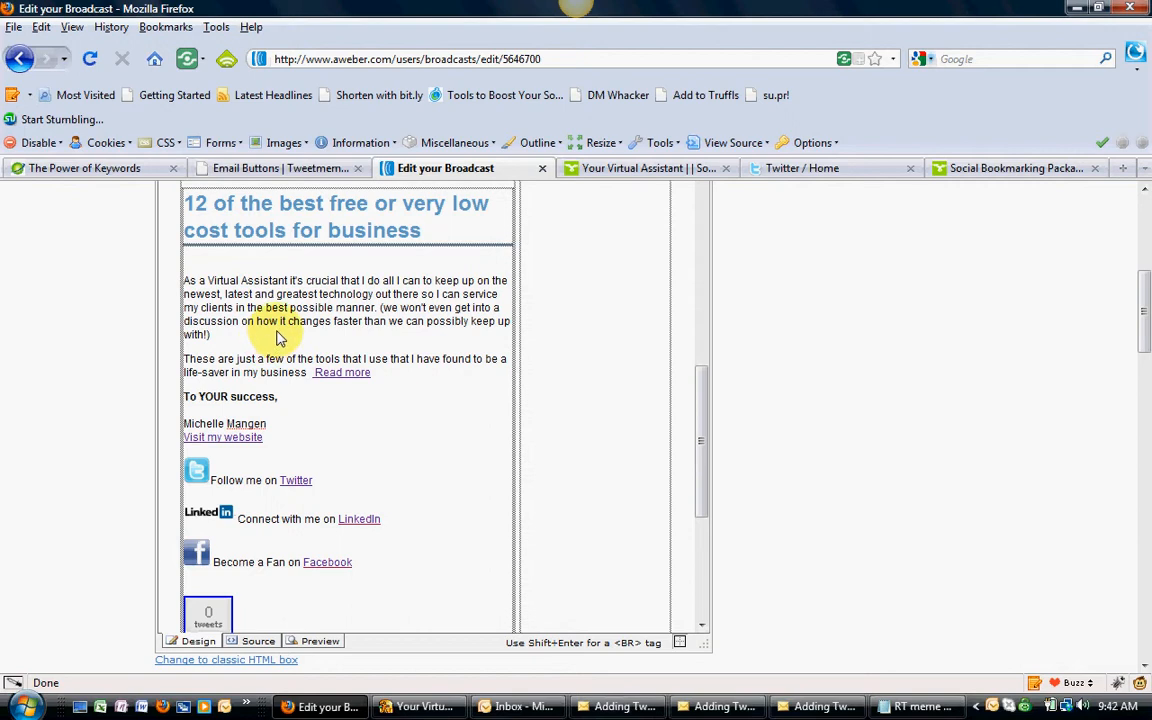
pyautogui.scroll(-3, 270, 324)
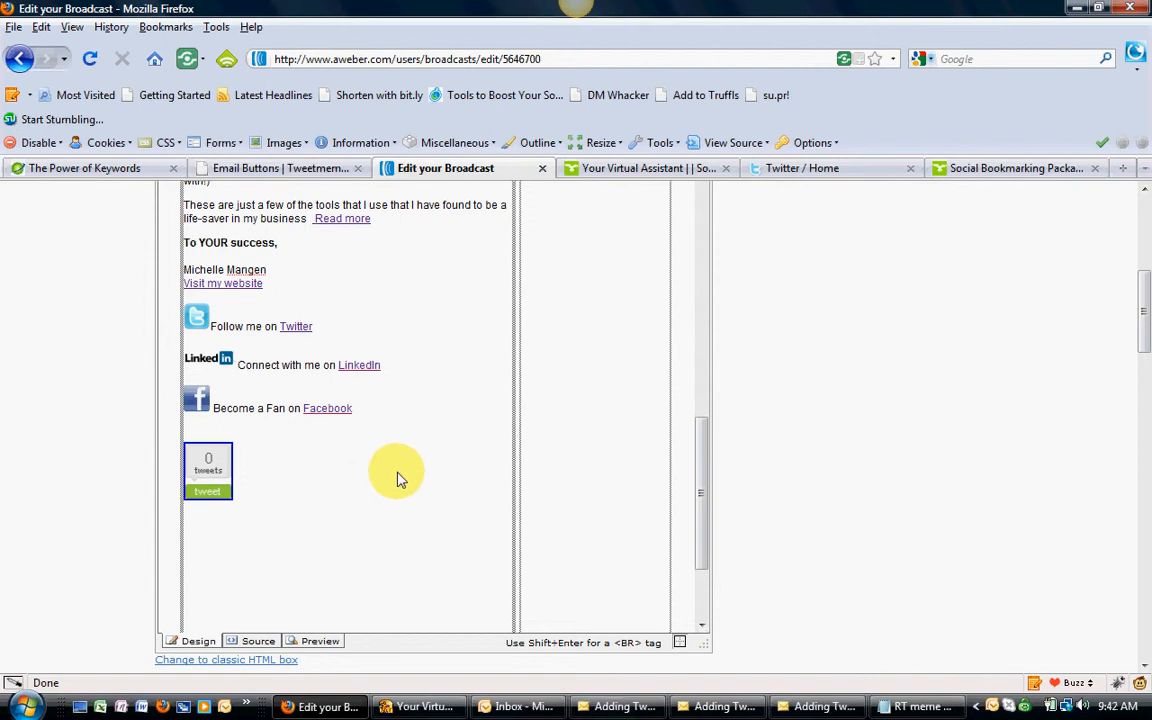
pyautogui.scroll(5, 391, 466)
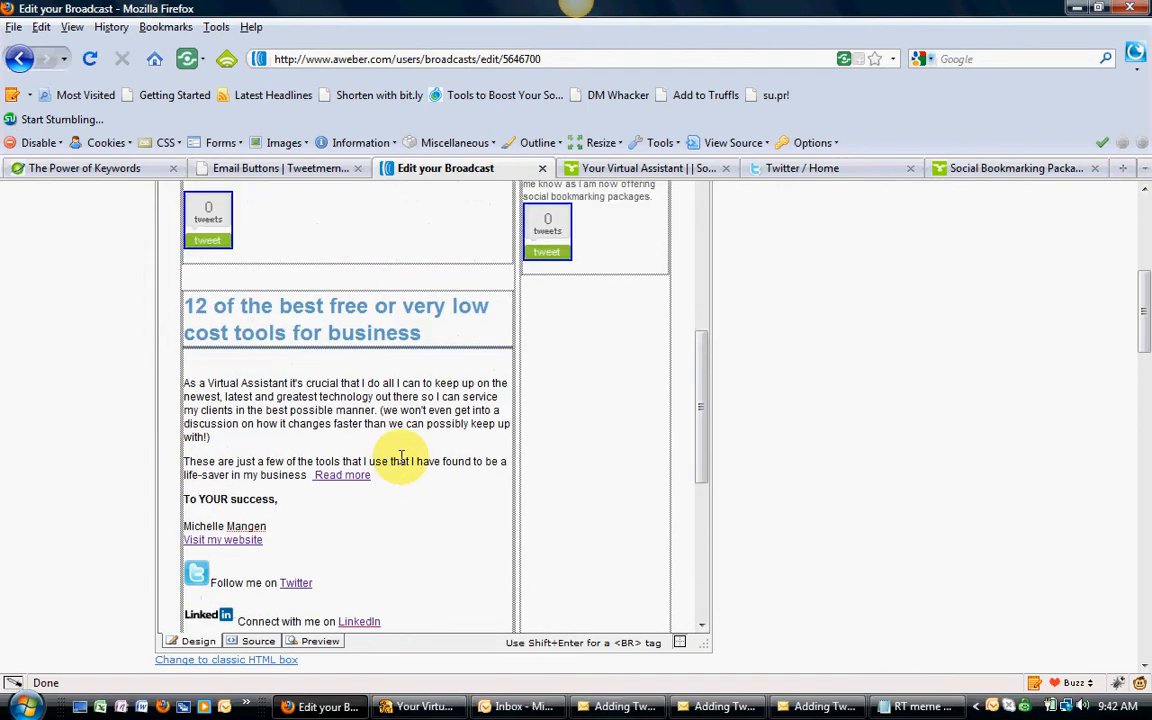
pyautogui.scroll(-3, 399, 457)
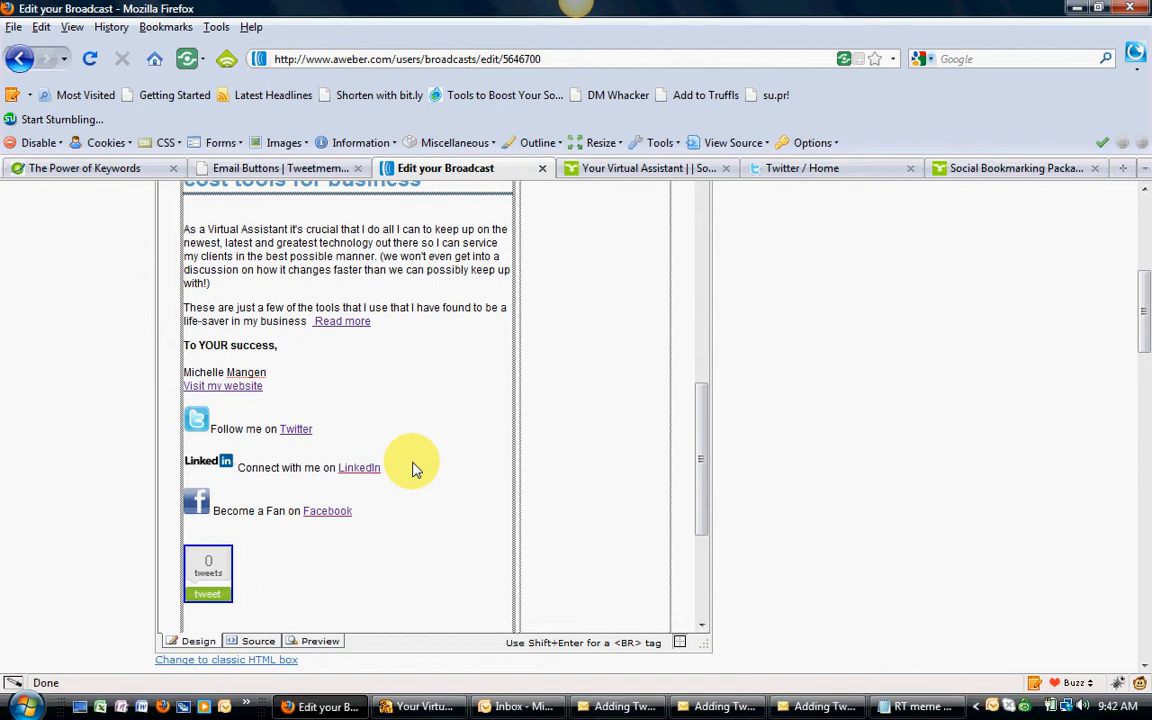
pyautogui.scroll(4, 404, 473)
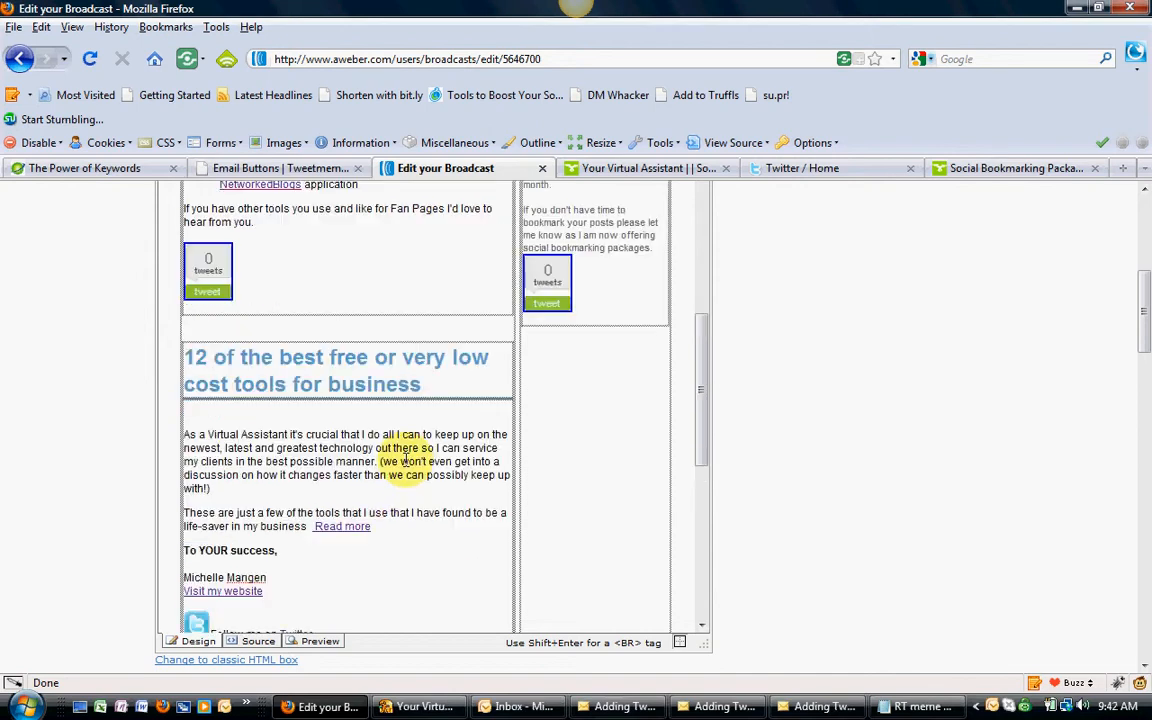
pyautogui.scroll(4, 410, 455)
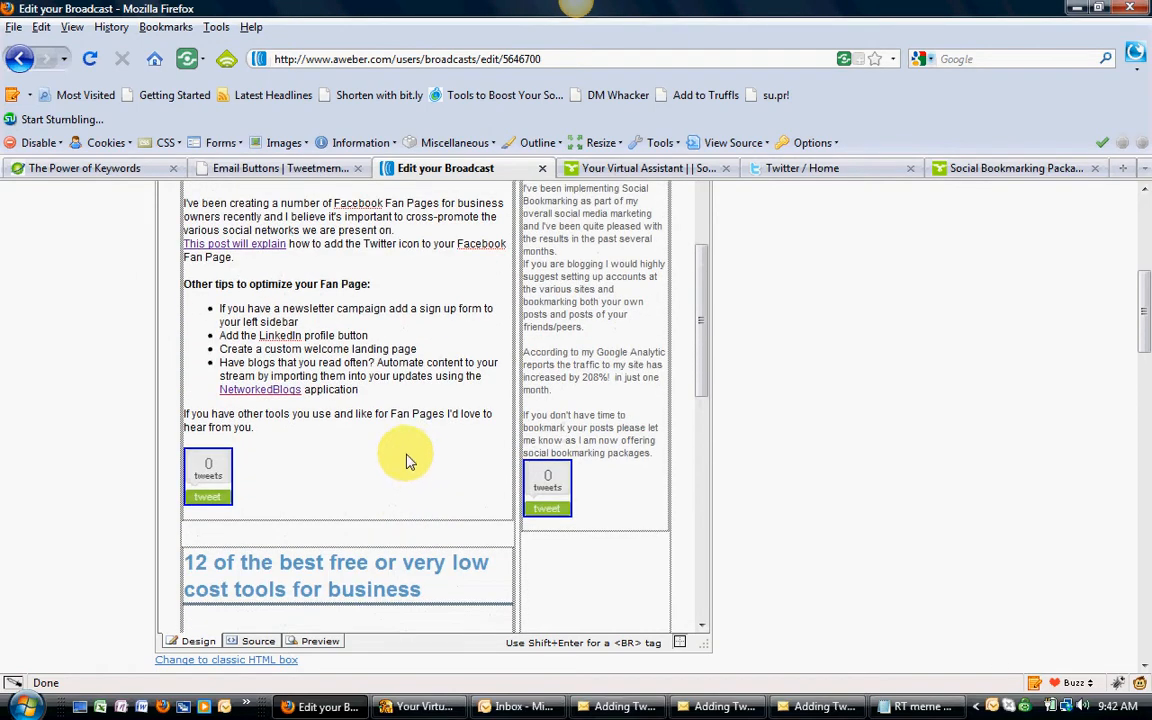
pyautogui.scroll(4, 405, 465)
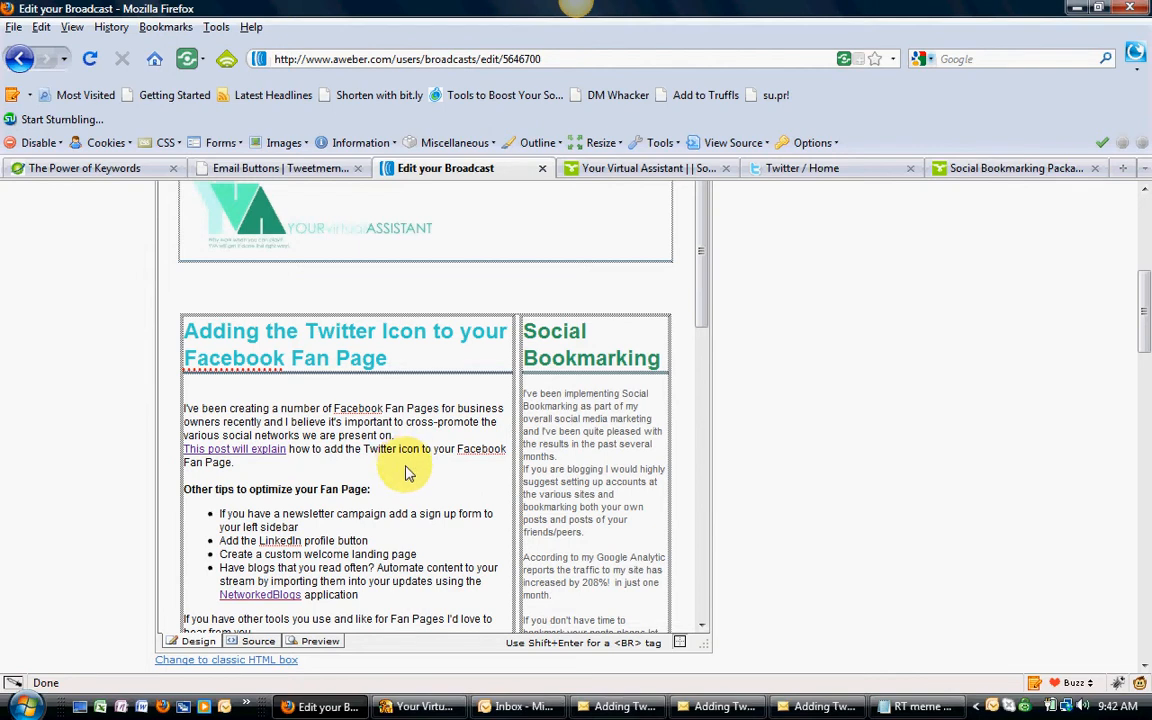
pyautogui.scroll(-4, 408, 473)
pyautogui.scroll(-8, 407, 472)
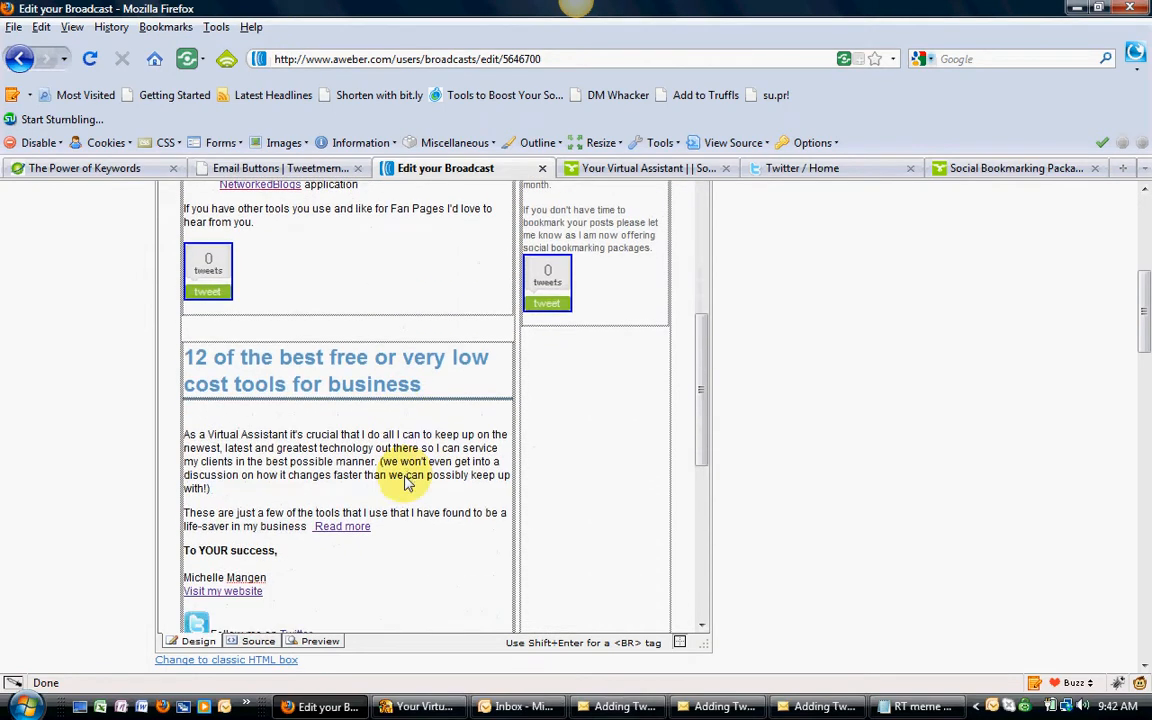
pyautogui.scroll(-5, 405, 480)
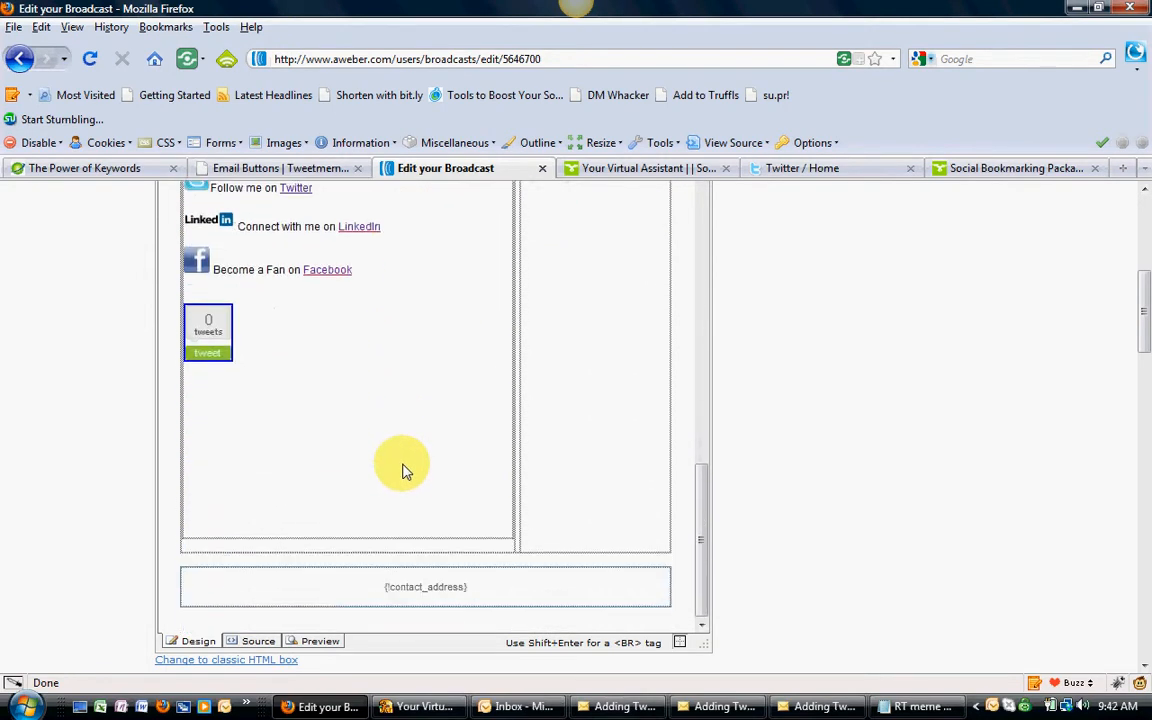
pyautogui.scroll(12, 405, 477)
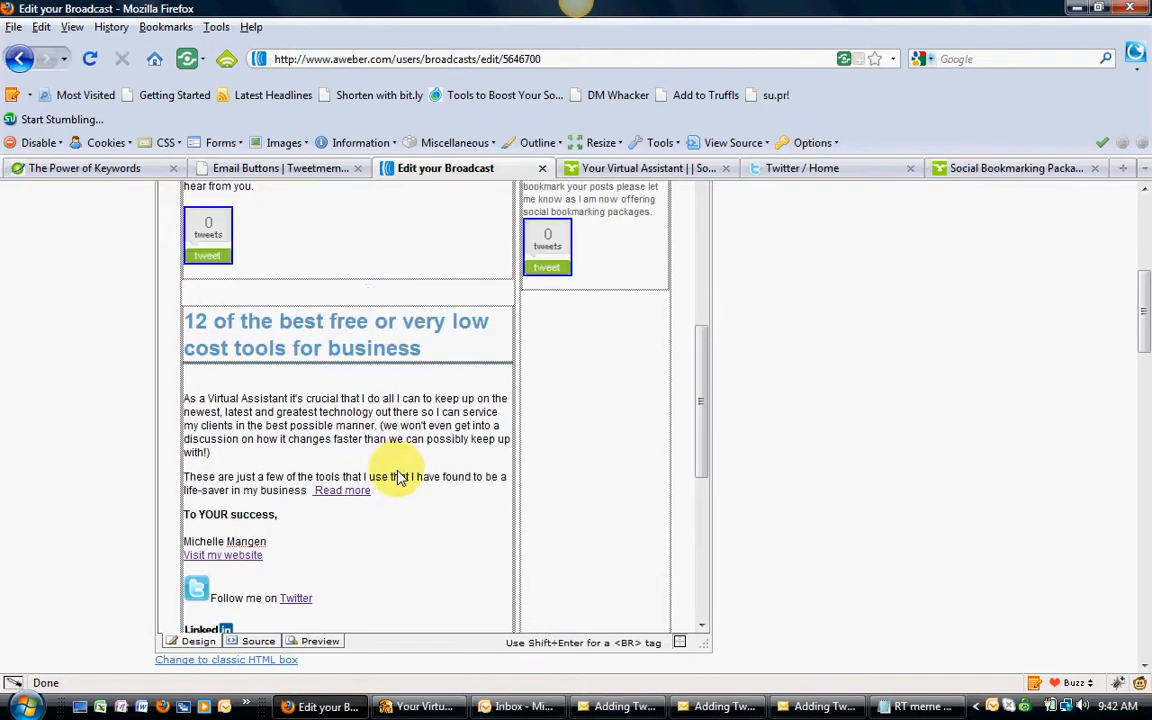